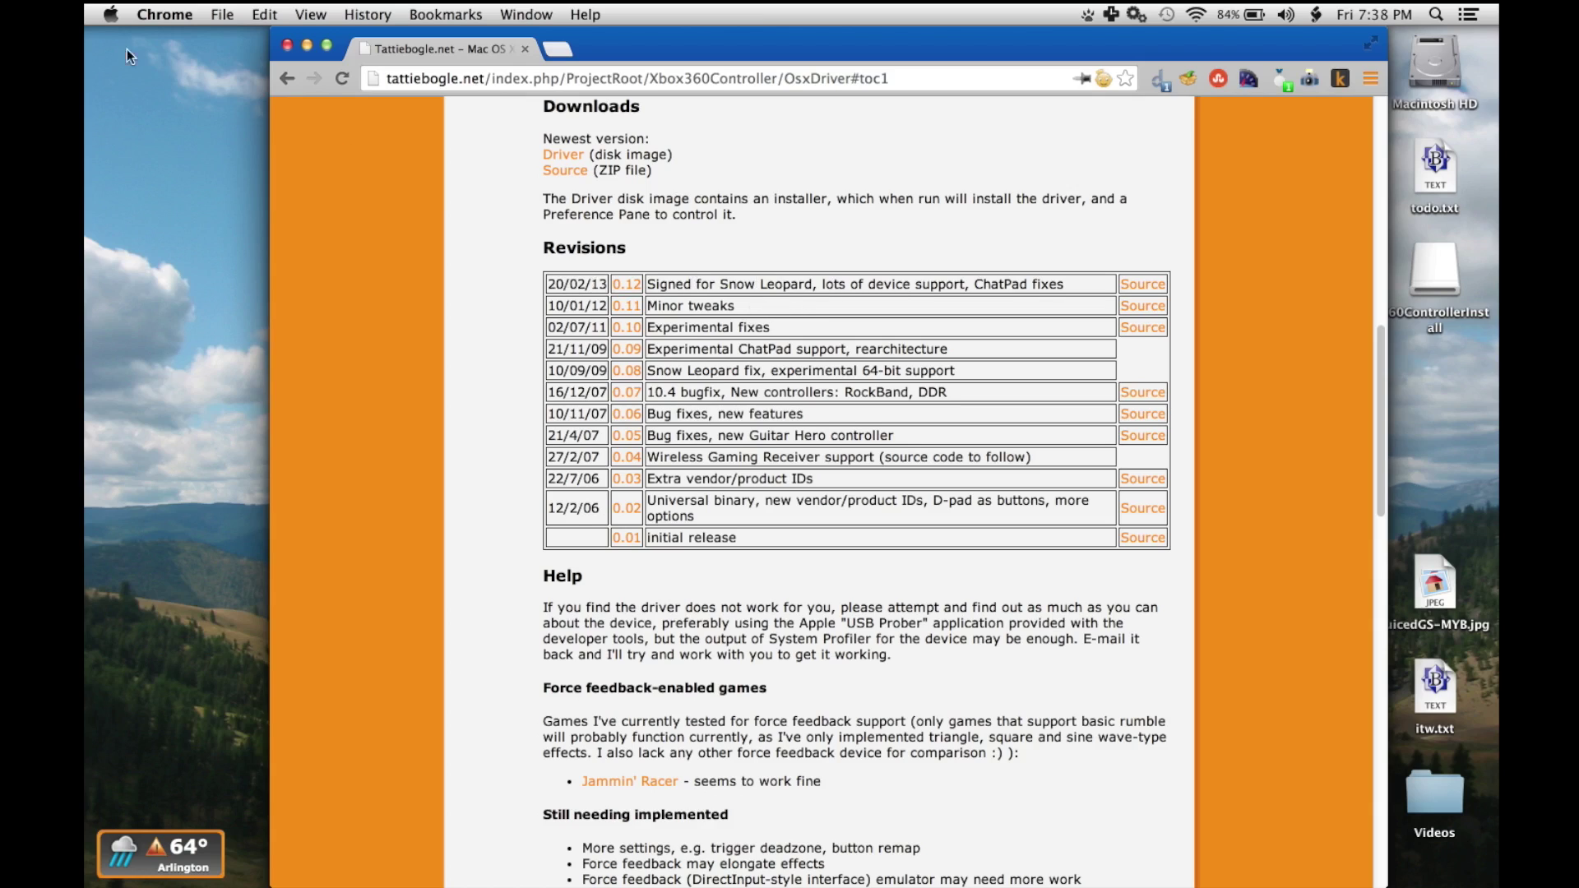
View the About This Mac information and close it
click(108, 12)
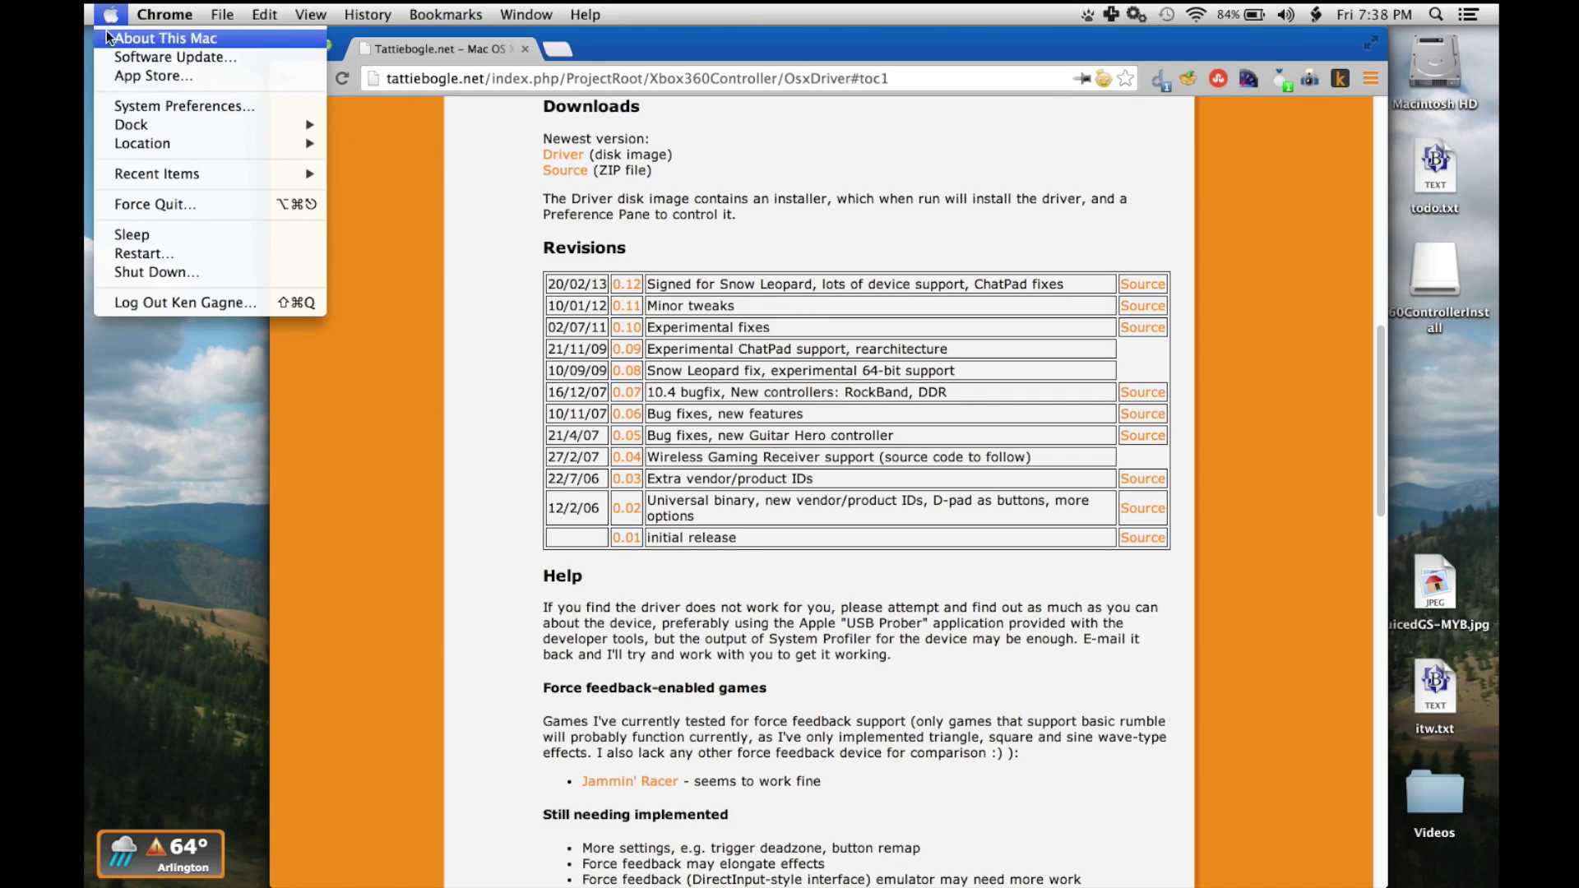
click(108, 36)
click(654, 156)
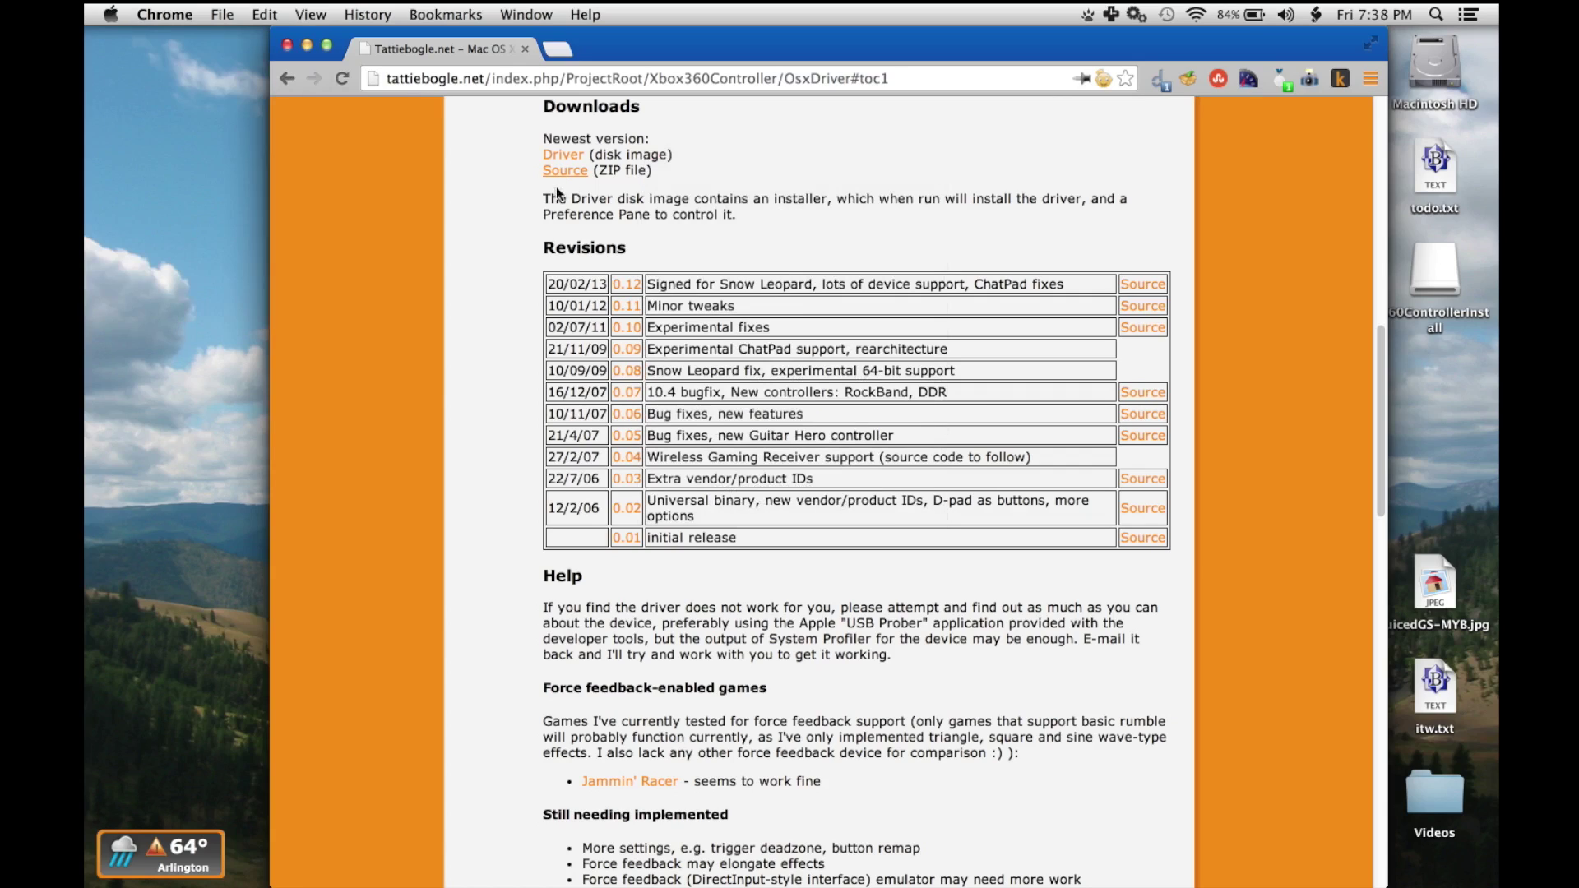
Launch Install360Controller.pkg from the 360ControllerInstall disk and continue past the installer's introduction
double_click(1434, 274)
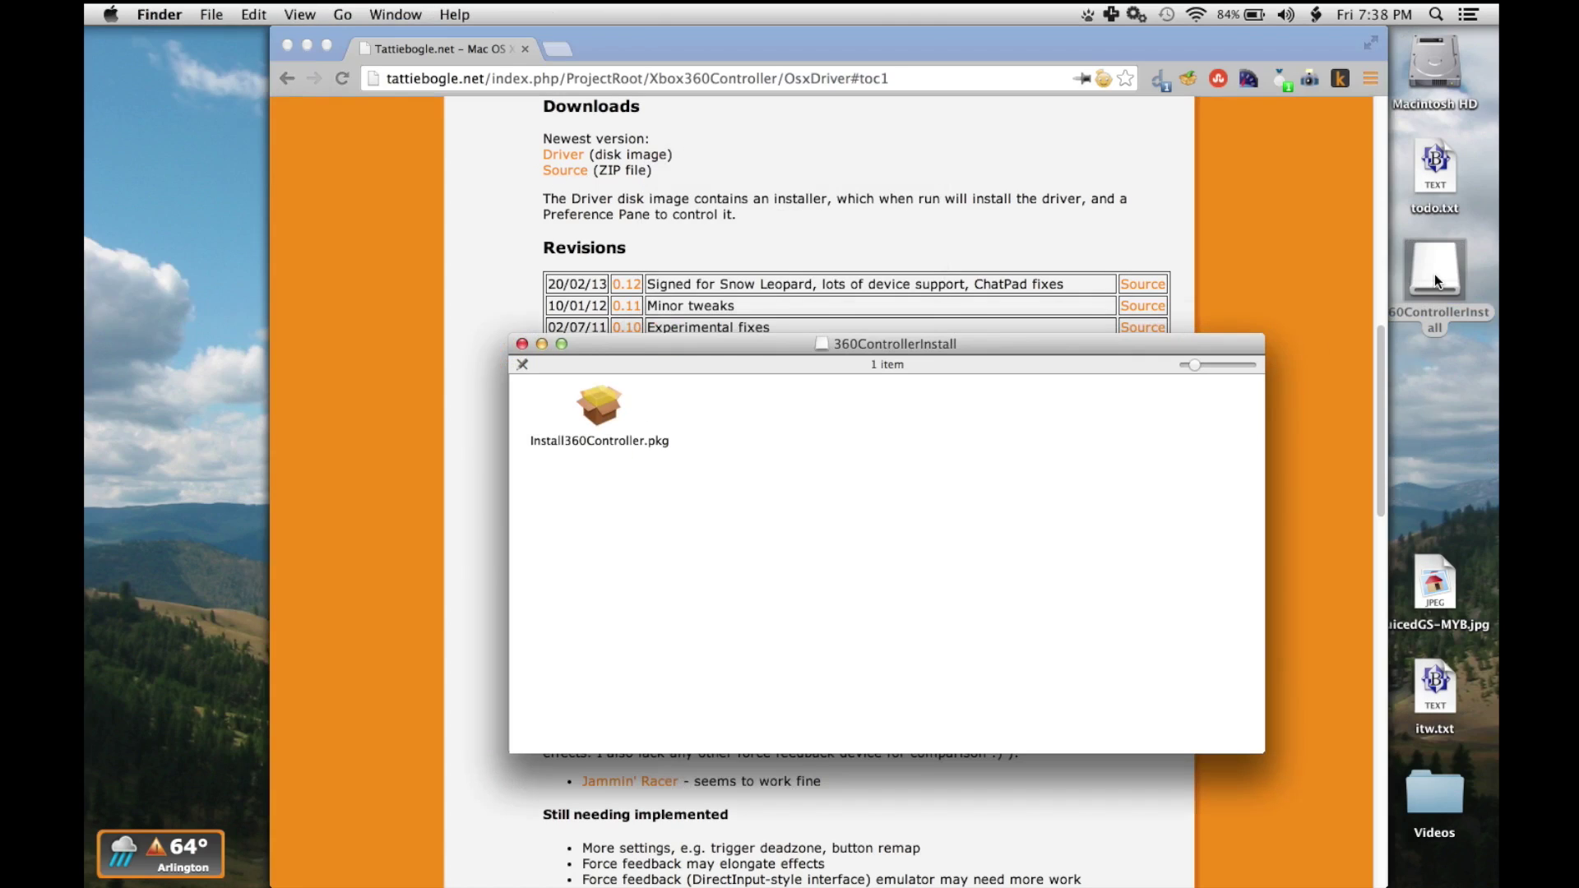
double_click(580, 404)
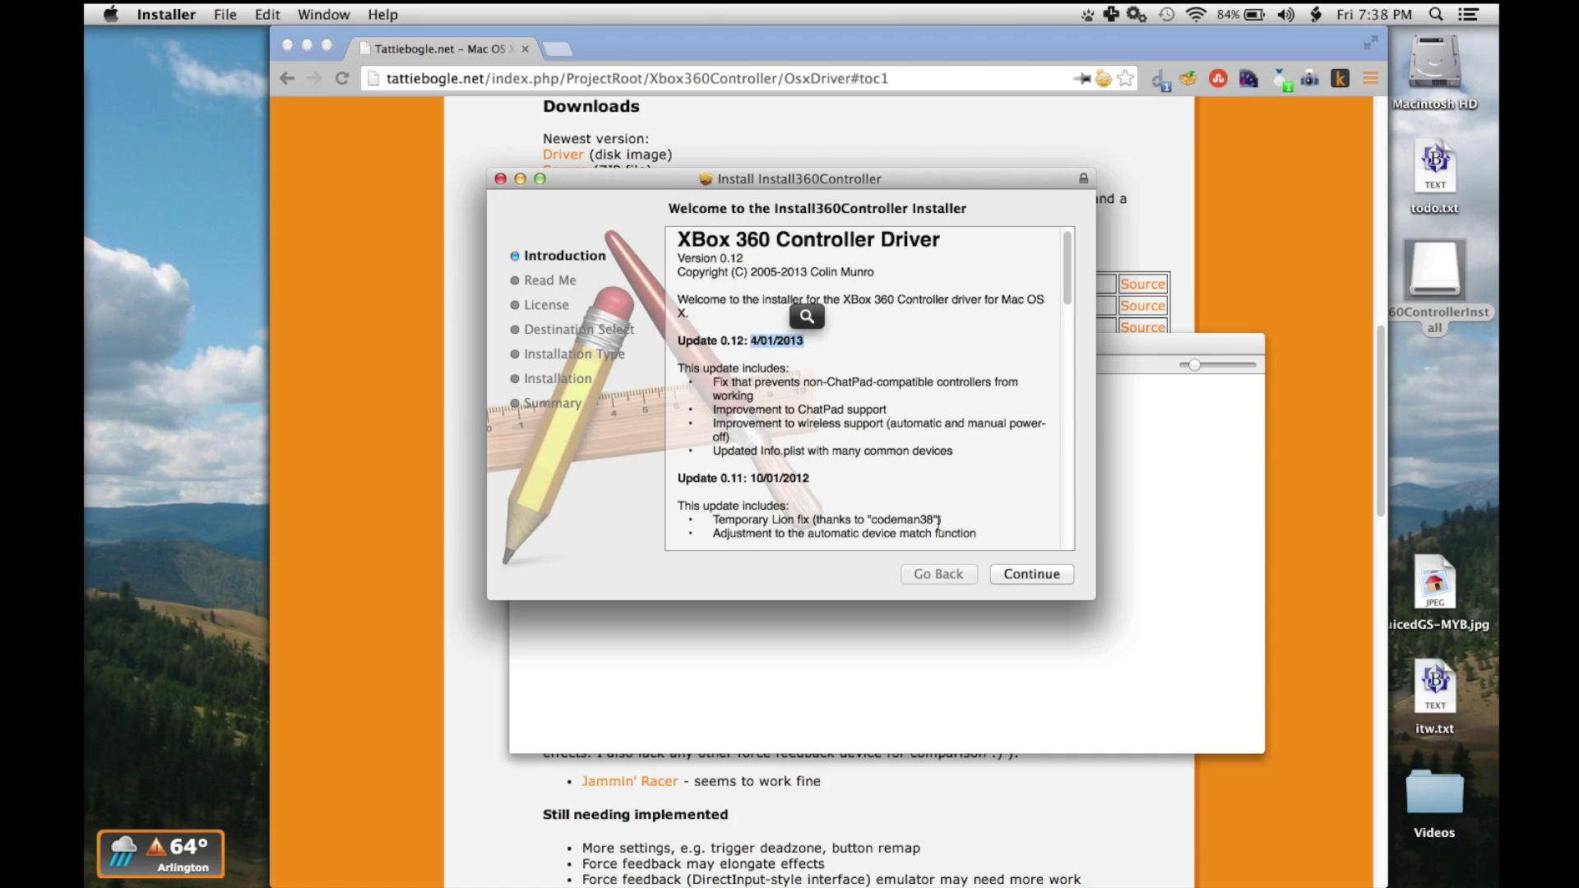
click(1029, 574)
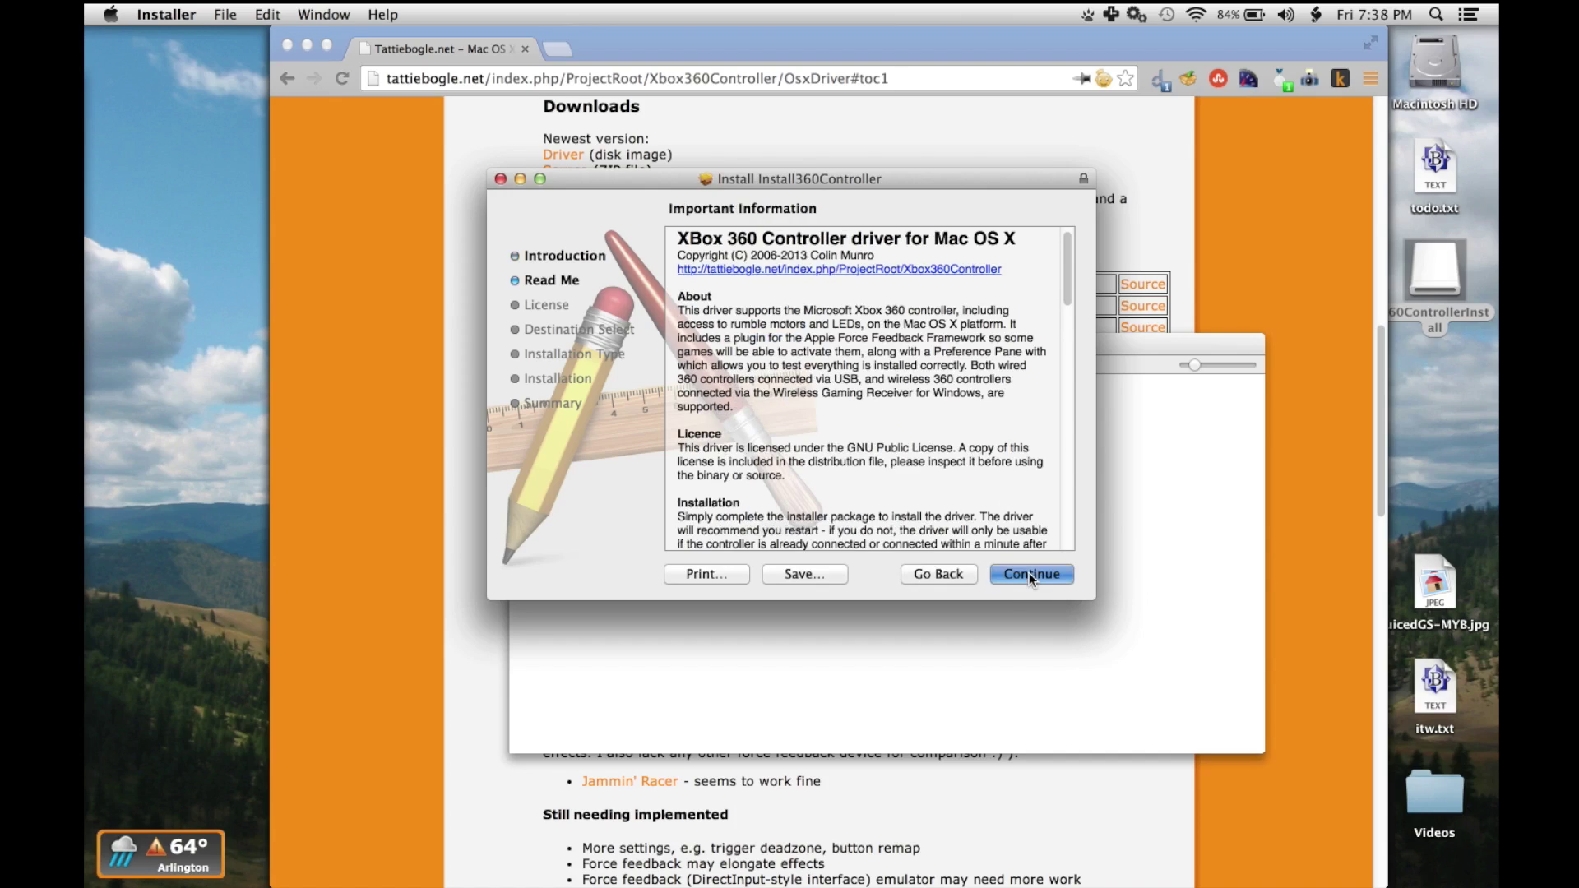
Read the driver's Read Me down to Known Problems/Todo and continue through the license stage of the installer
scroll(993, 428, down, 3)
scroll(829, 471, down, 2)
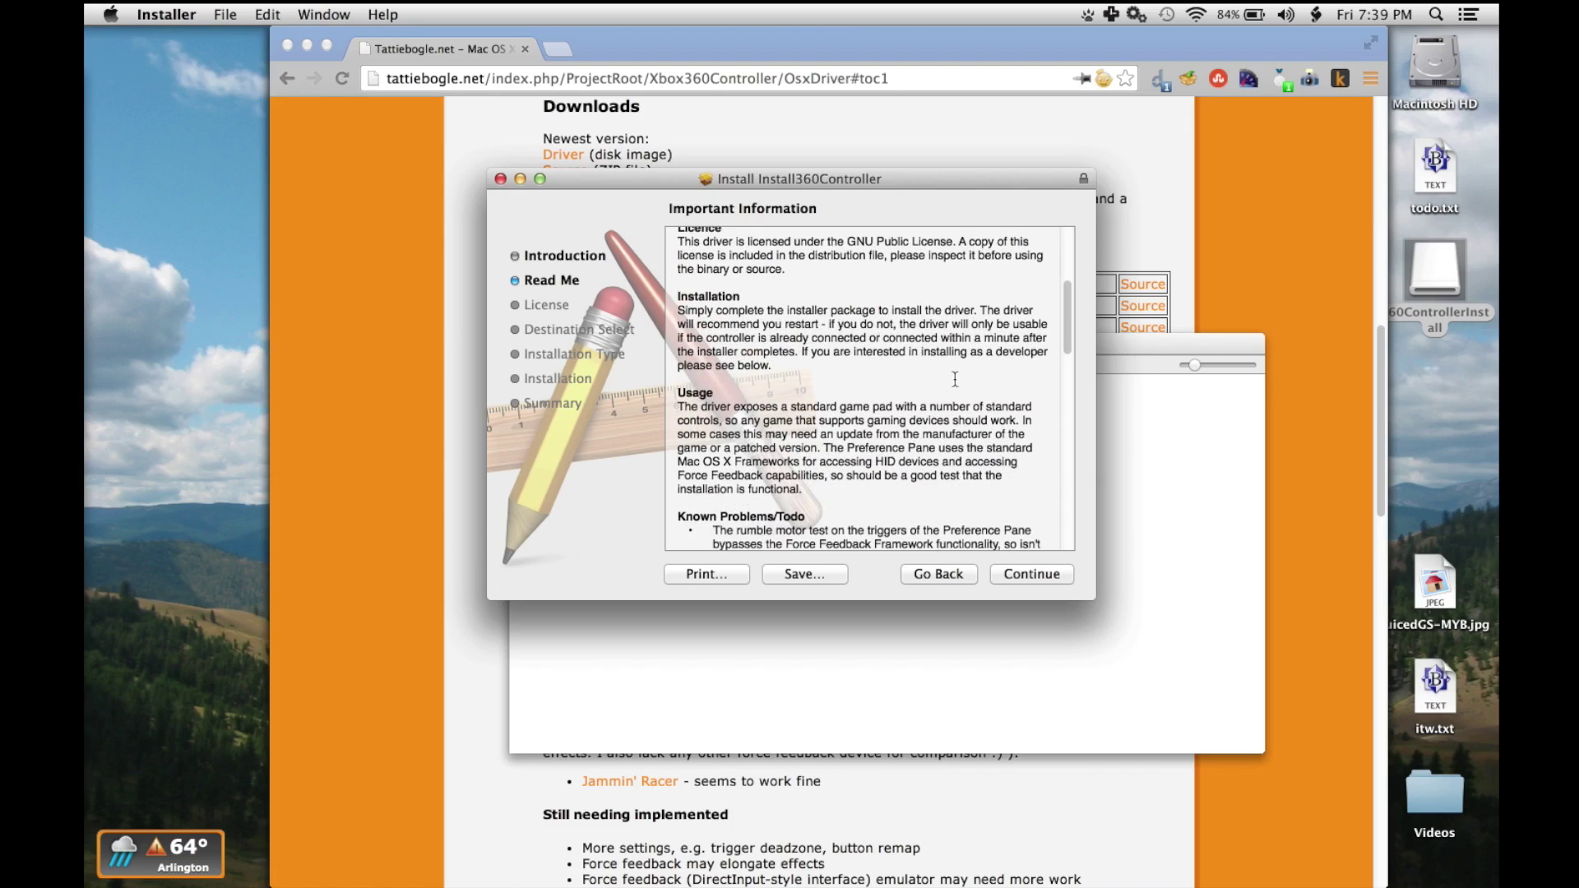
scroll(958, 495, down, 12)
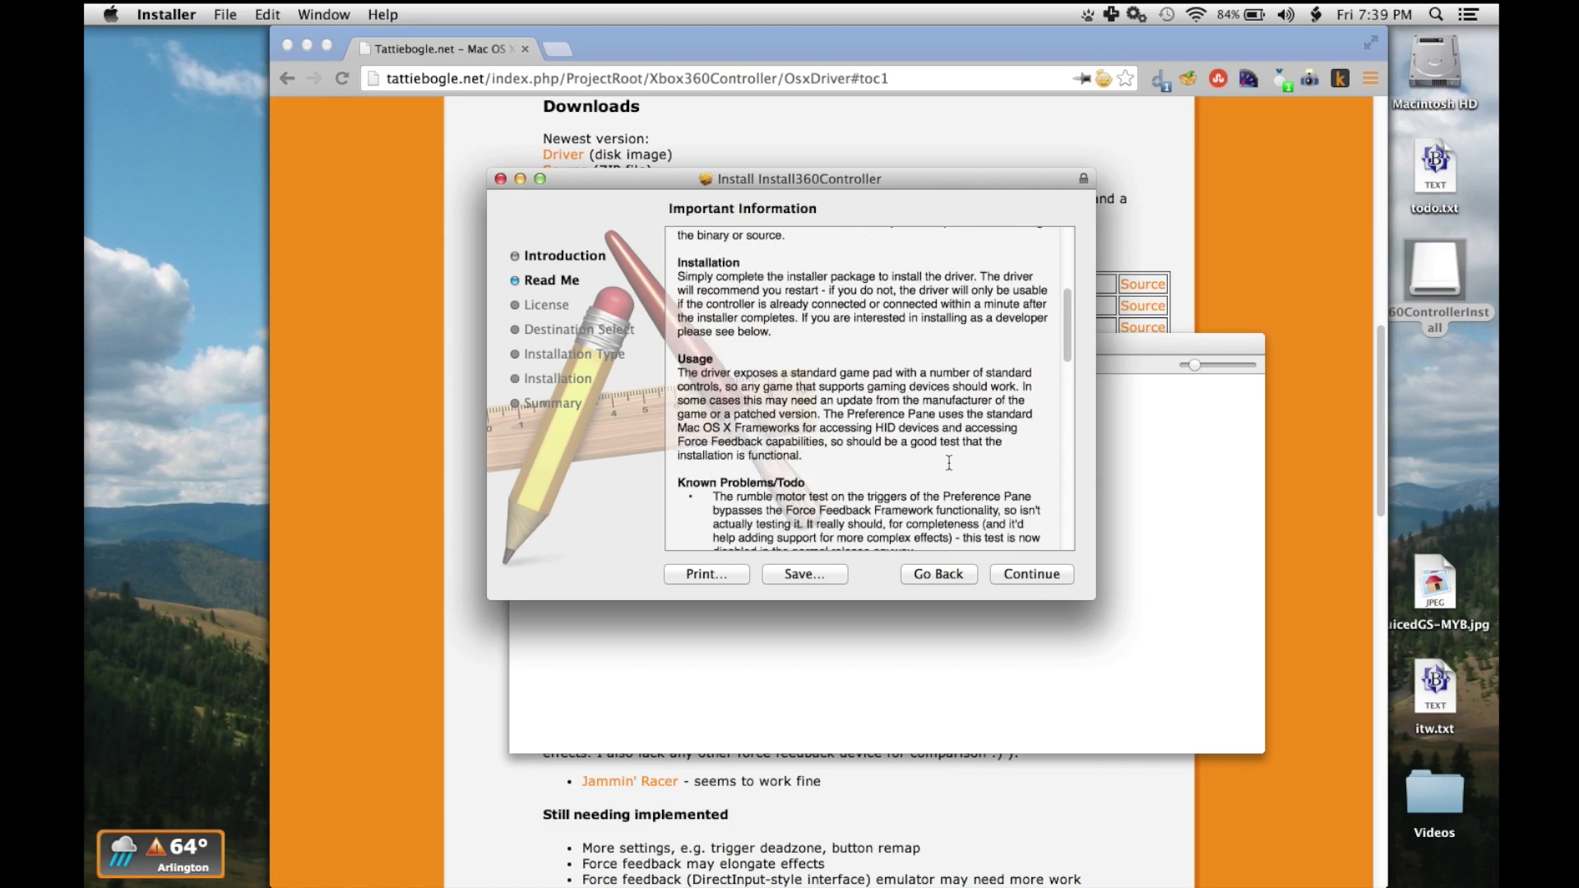
click(1031, 575)
click(1031, 575)
Authorize the driver installation with the account password and agree to continue with a required restart
click(1010, 339)
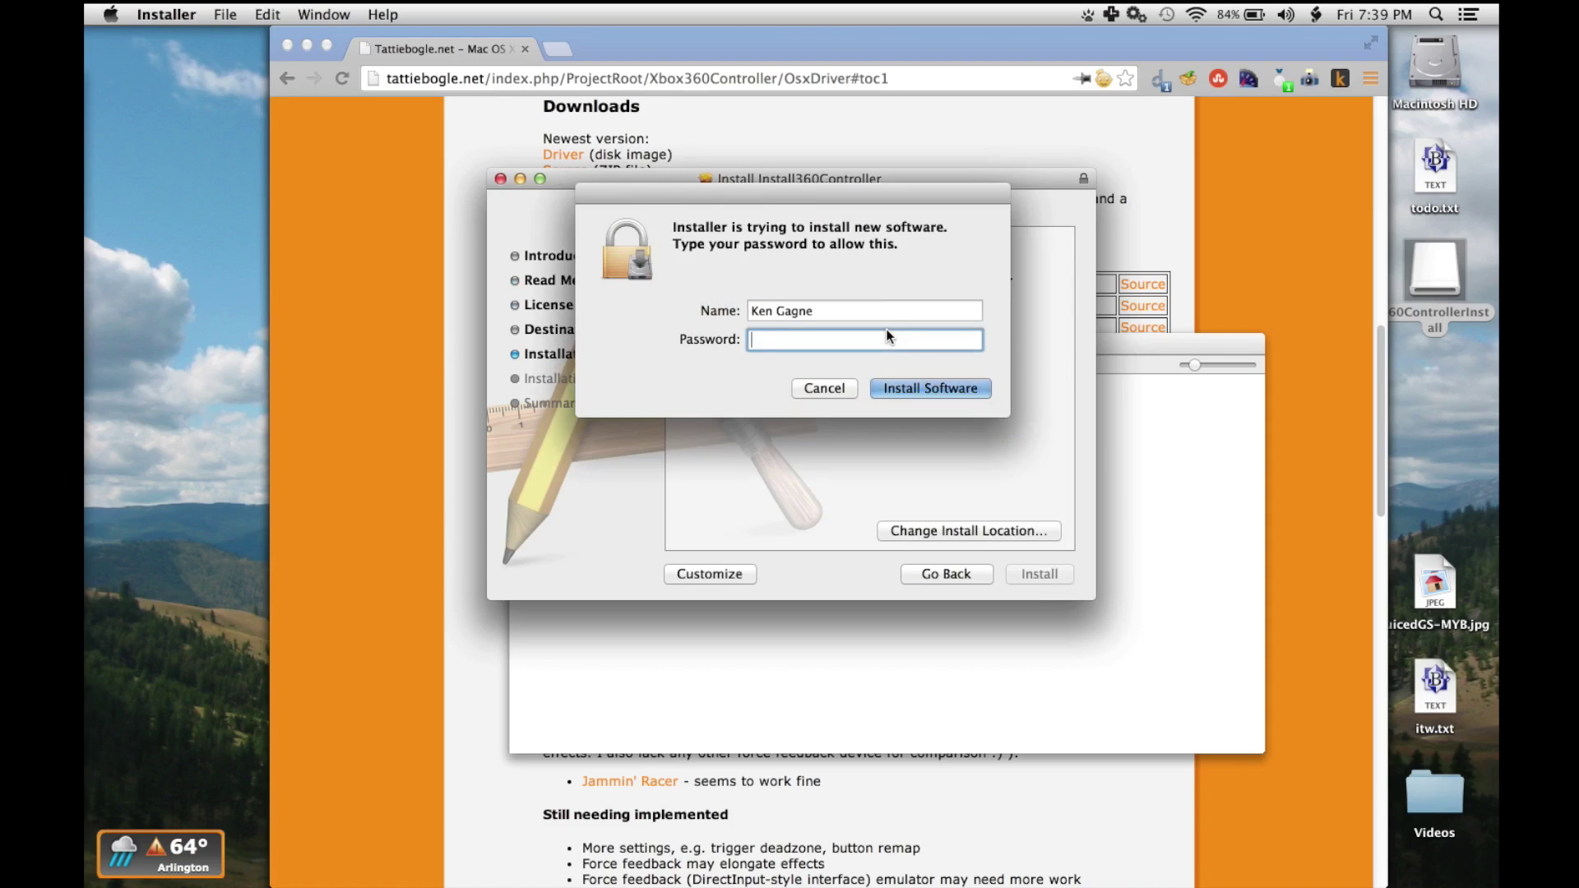
key(Return)
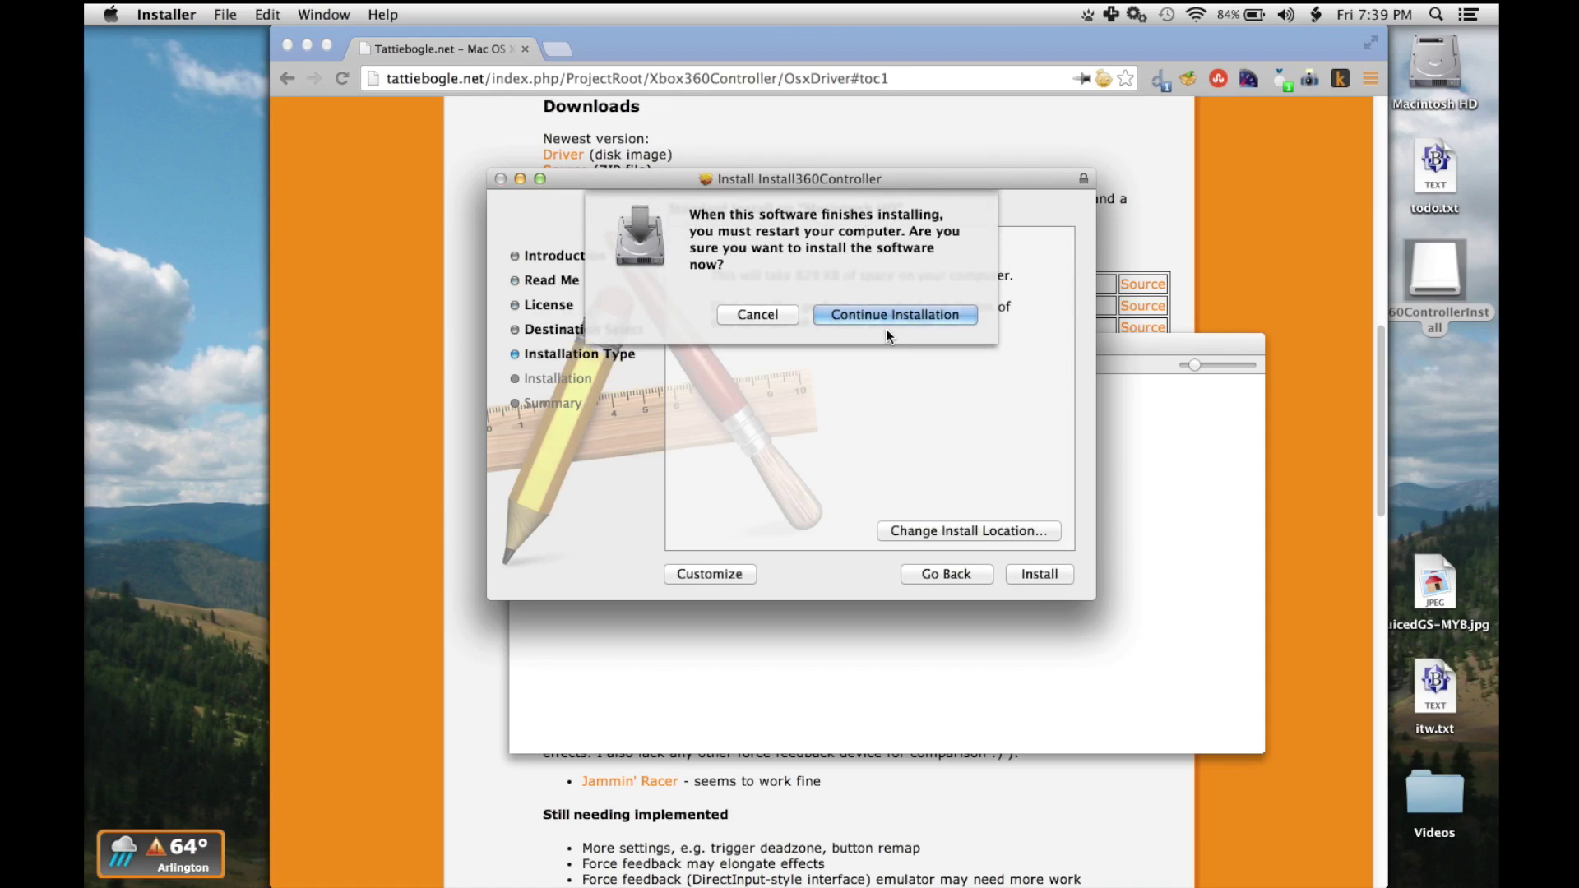
click(853, 313)
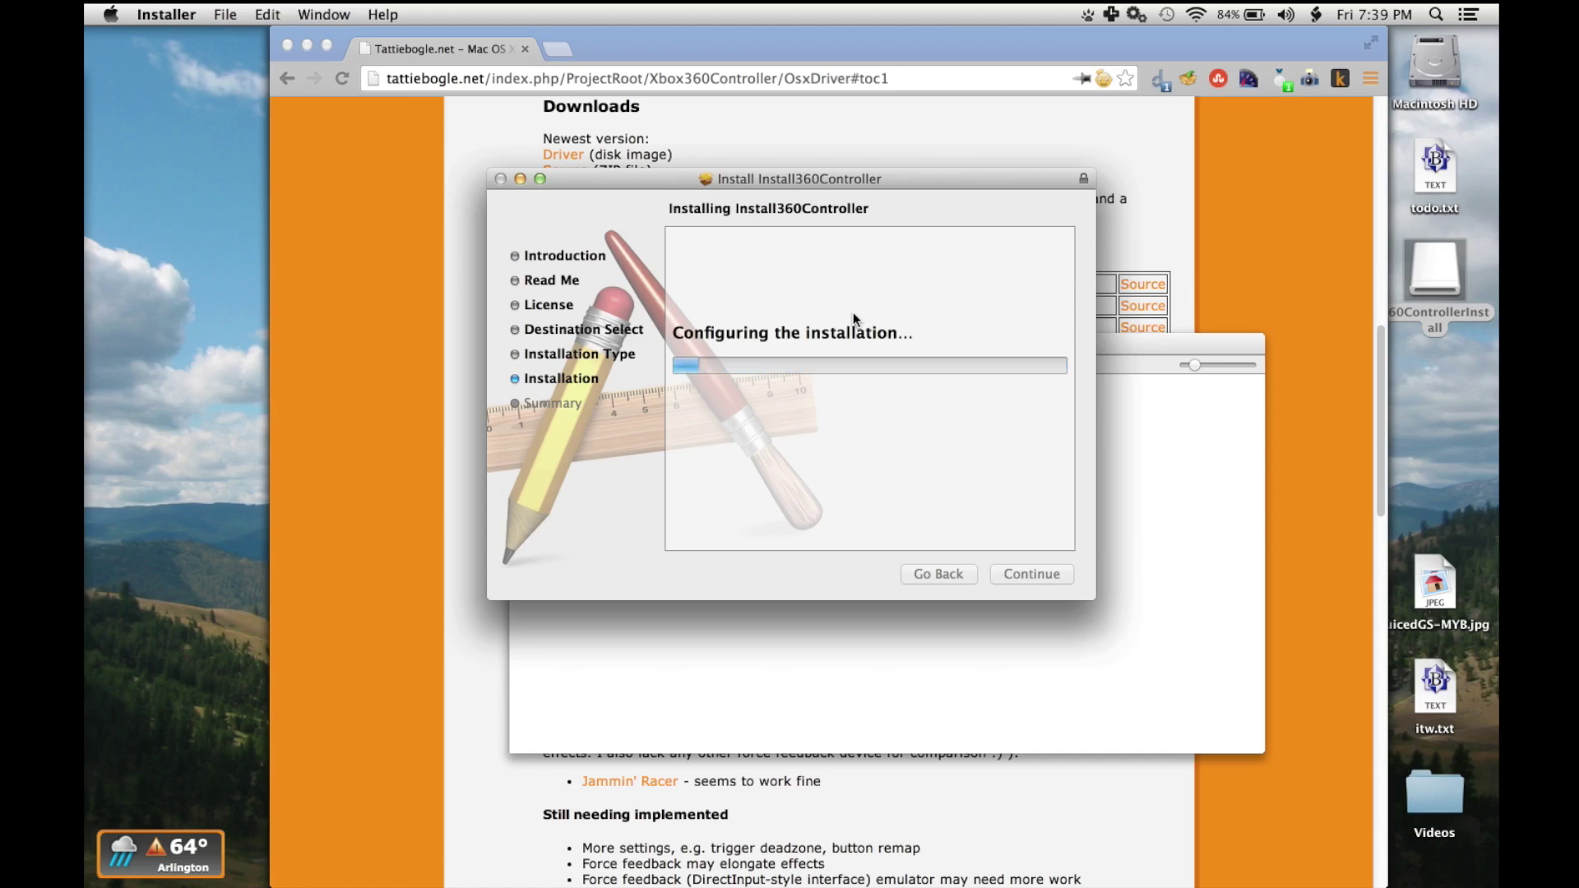
Close the other running applications, including BBEdit, and restart the Mac to finish installing the driver
key(super+Tab)
key(super+Tab)
key(super+Tab)
key(super+Tab)
key(super+Tab)
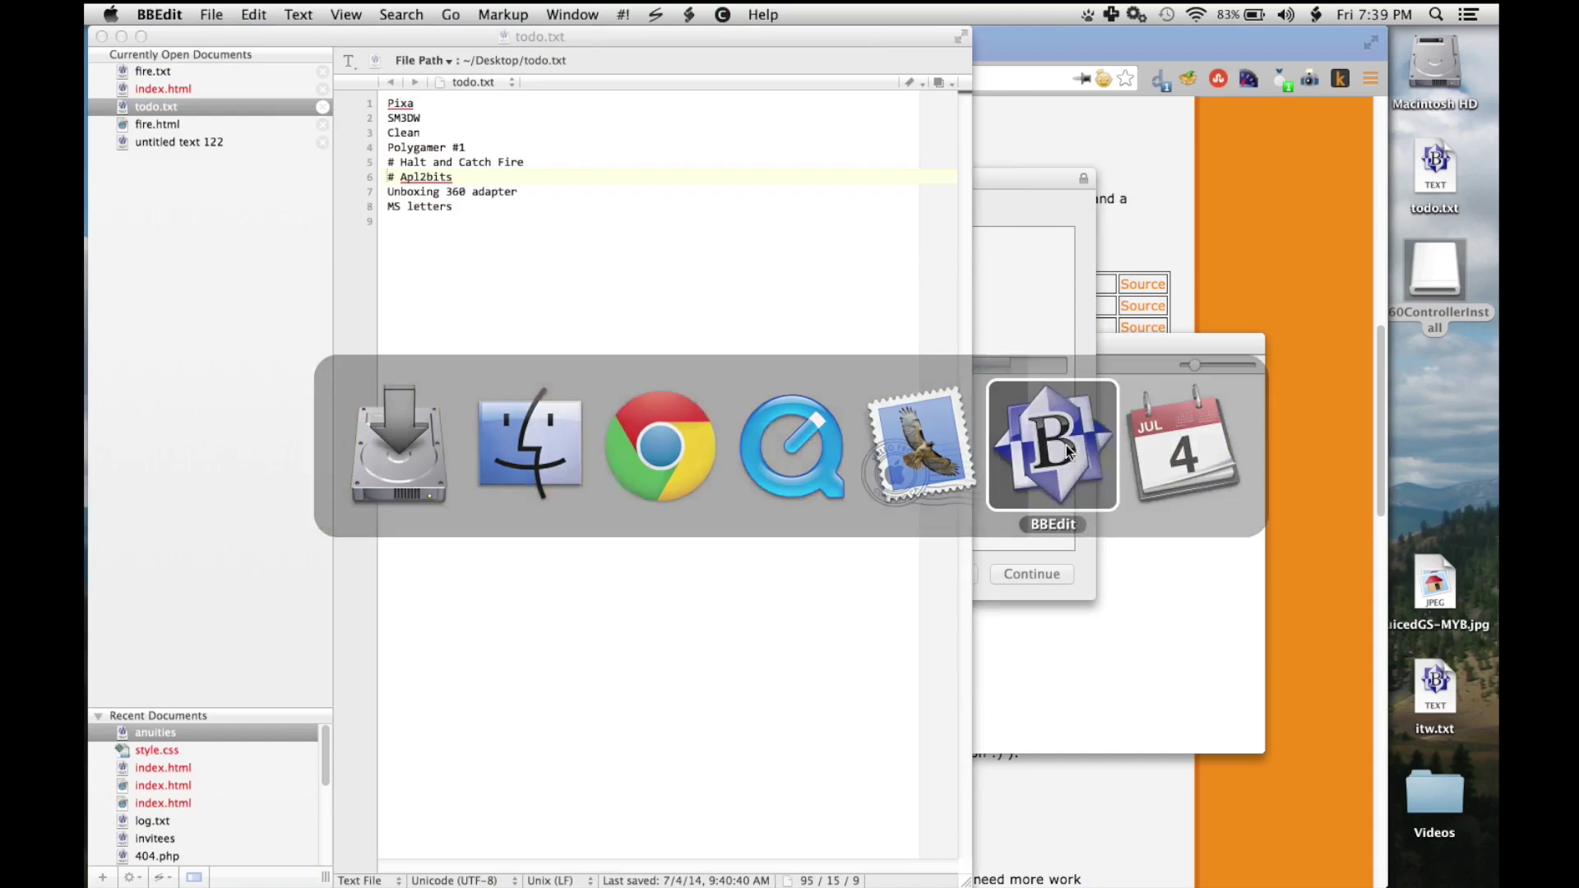
alt+click(1067, 451)
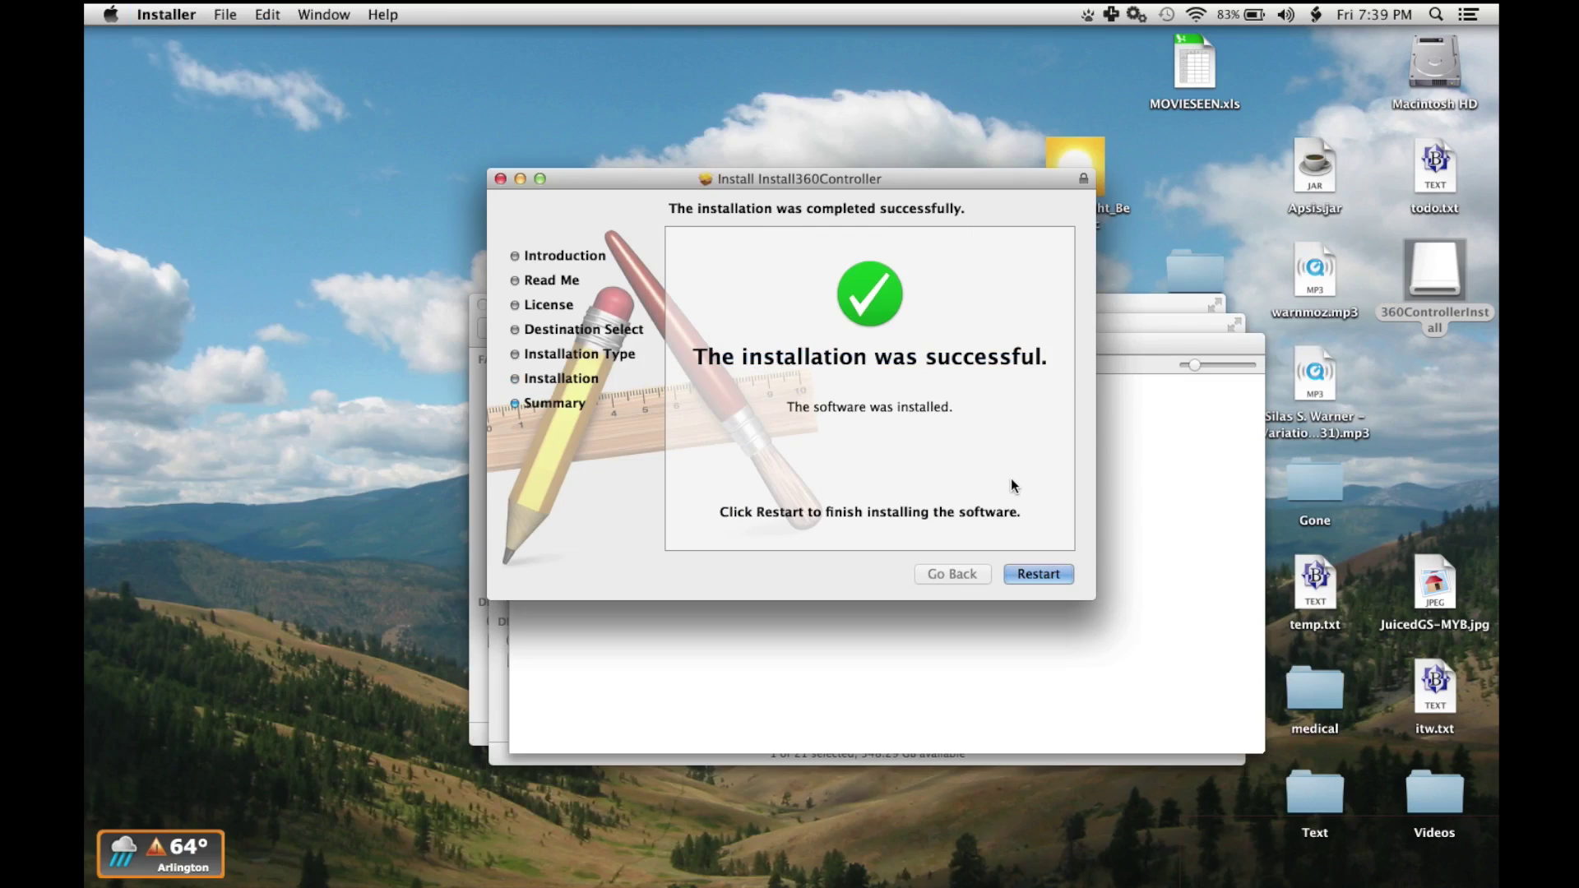
click(1046, 576)
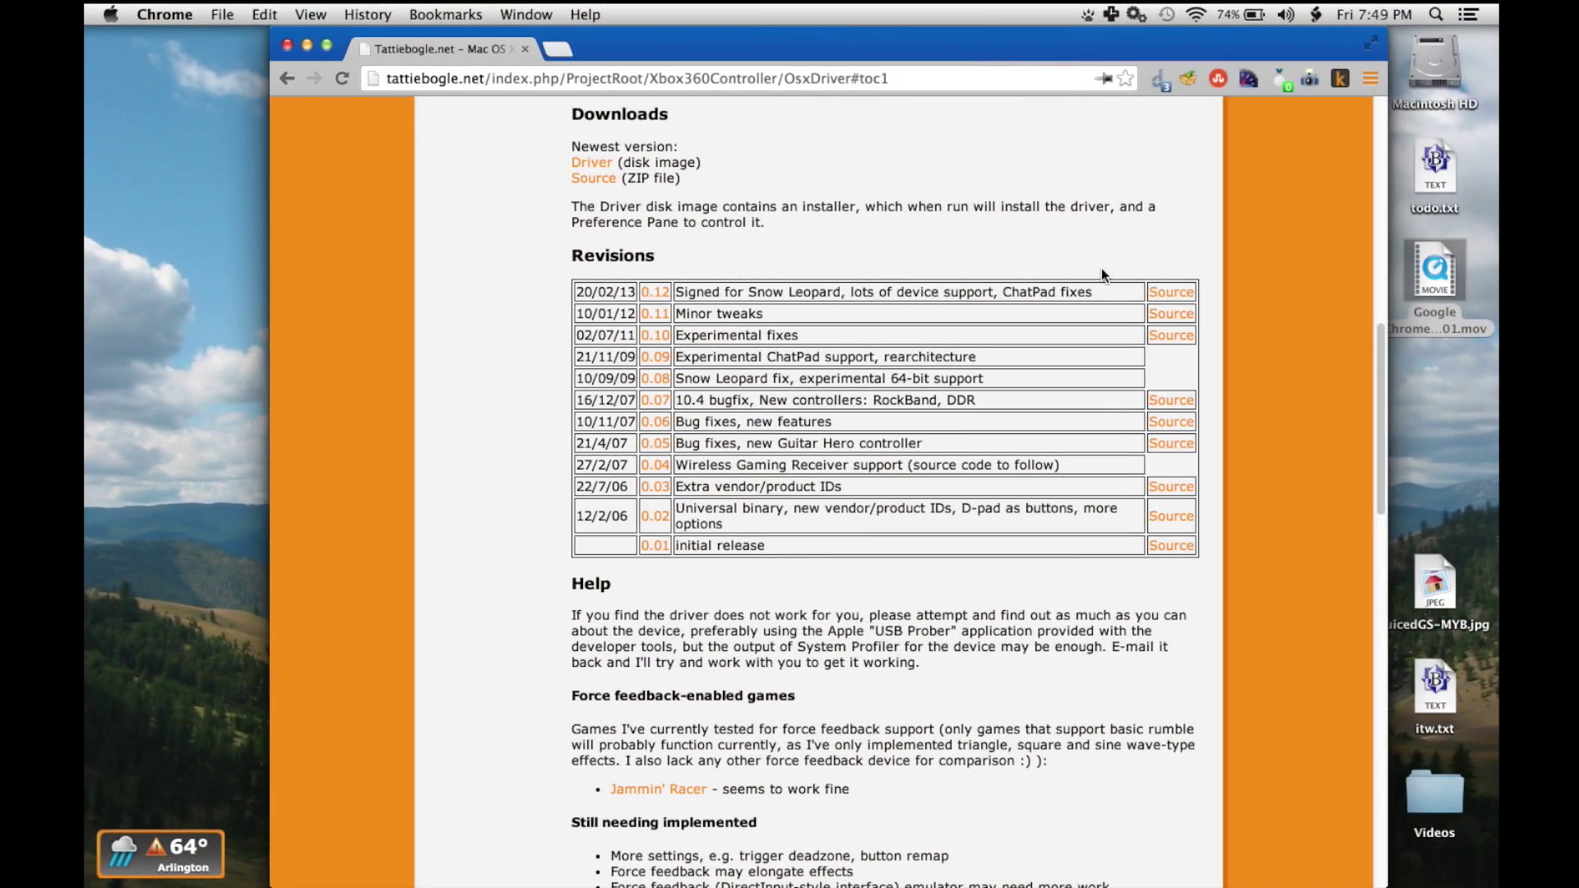
Open the Xbox 360 Controllers pane in System Preferences, check the device list and controller display, and close the window
mouse_move(85, 549)
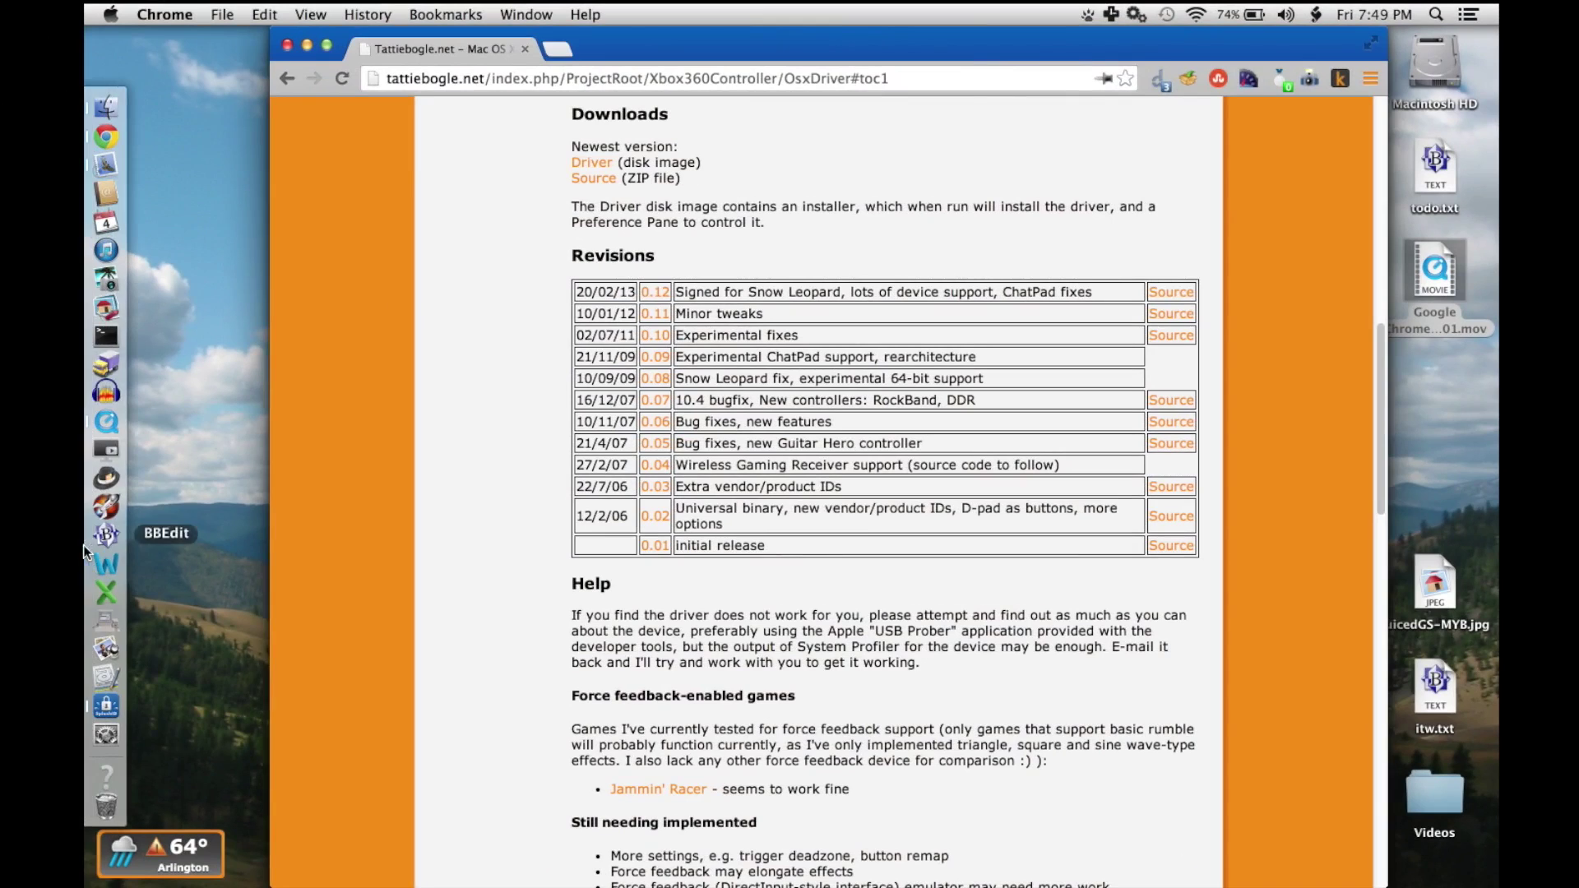
click(95, 743)
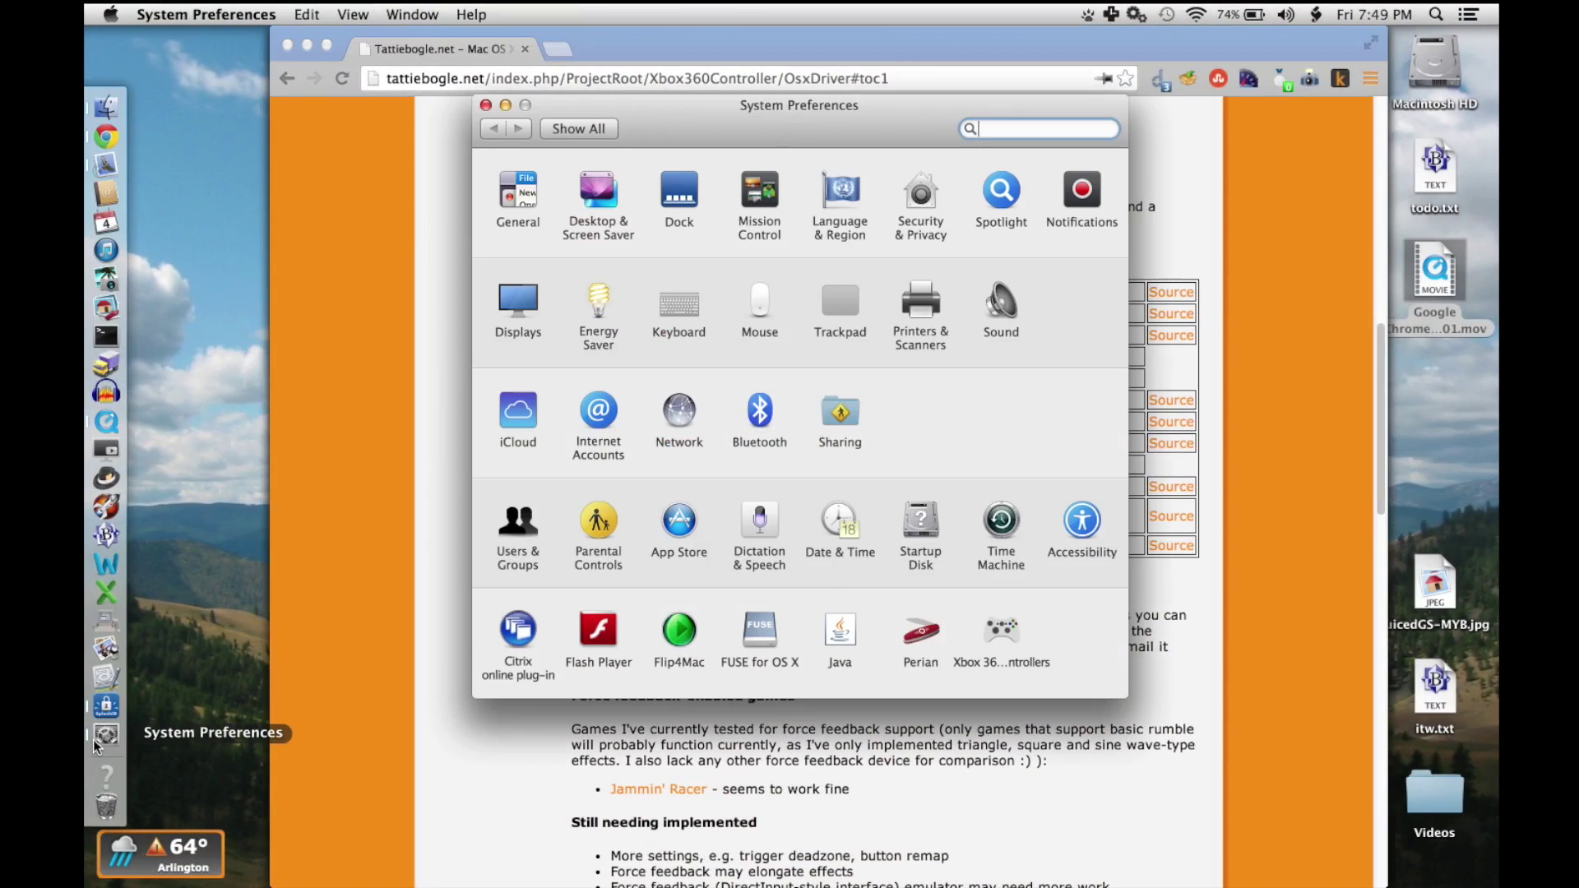
click(991, 636)
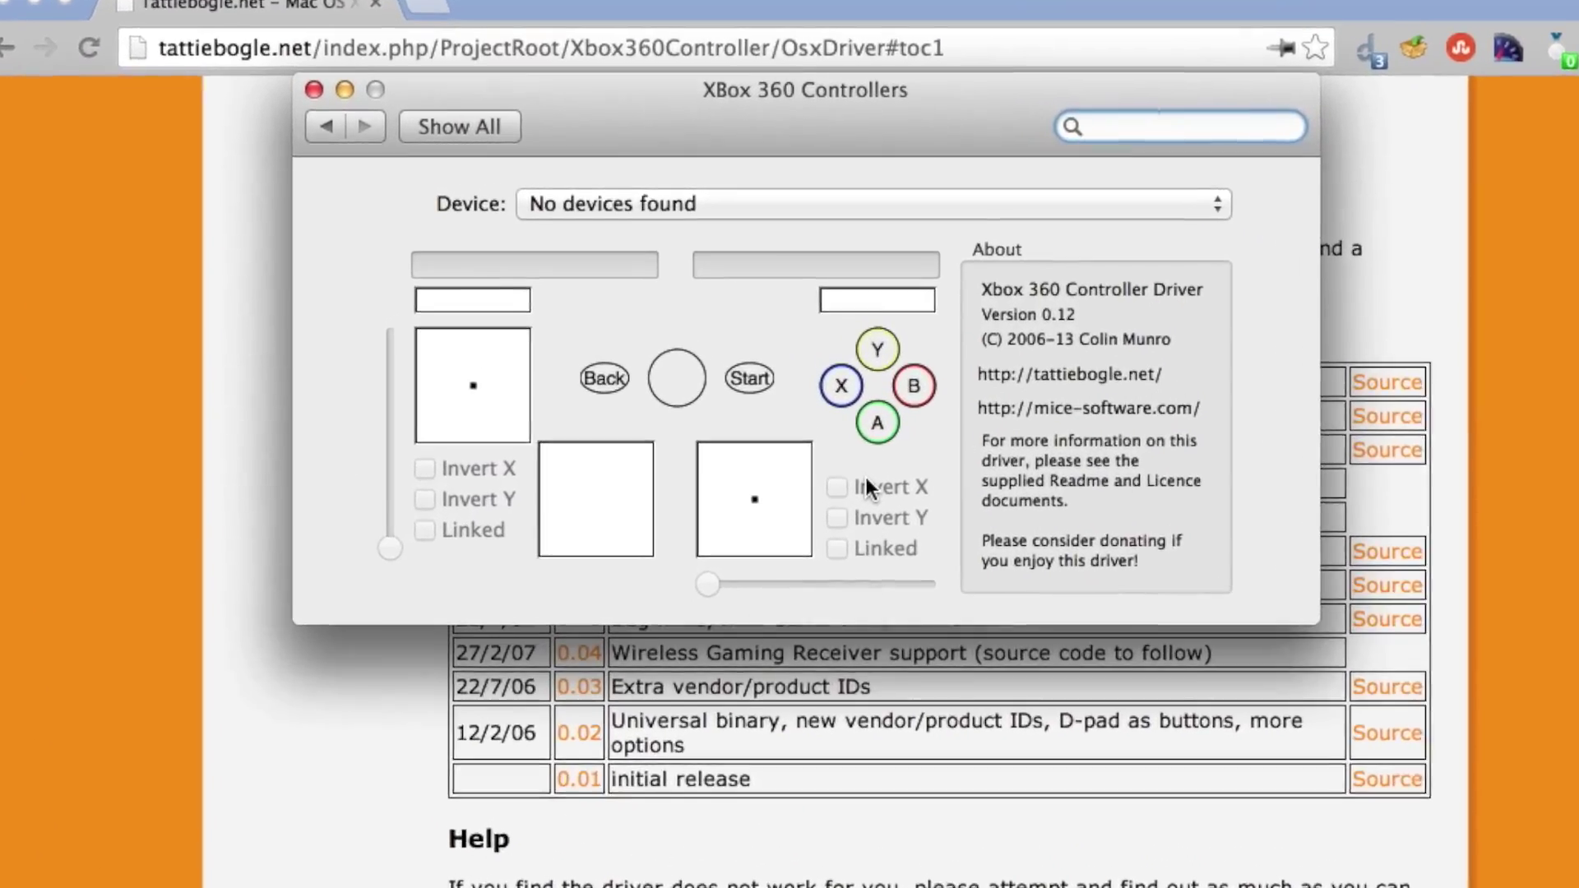
click(668, 207)
click(668, 207)
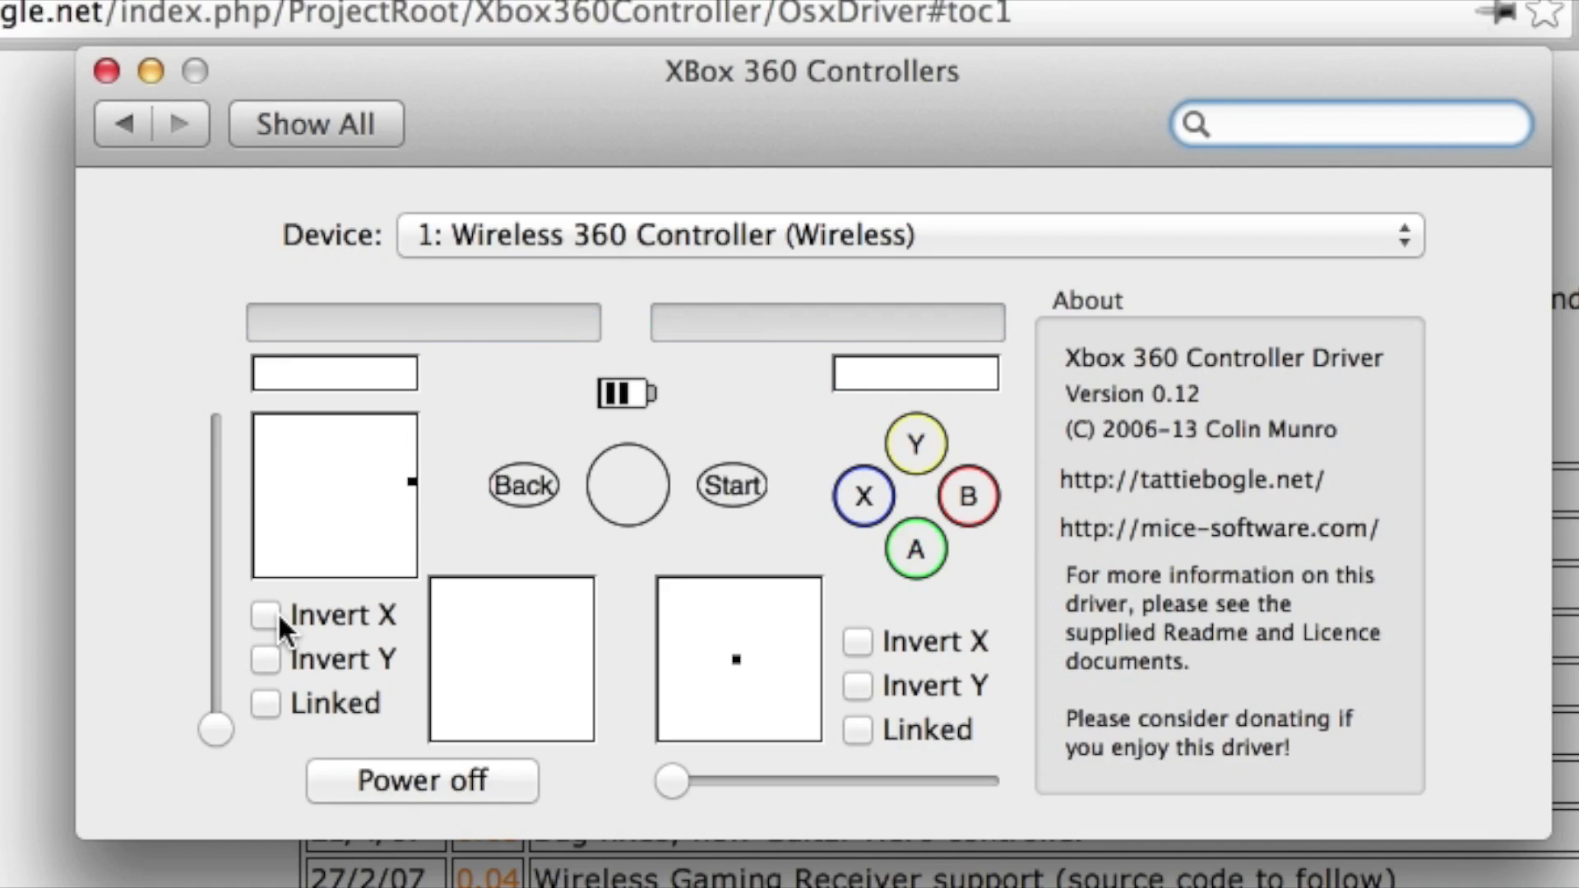
click(106, 71)
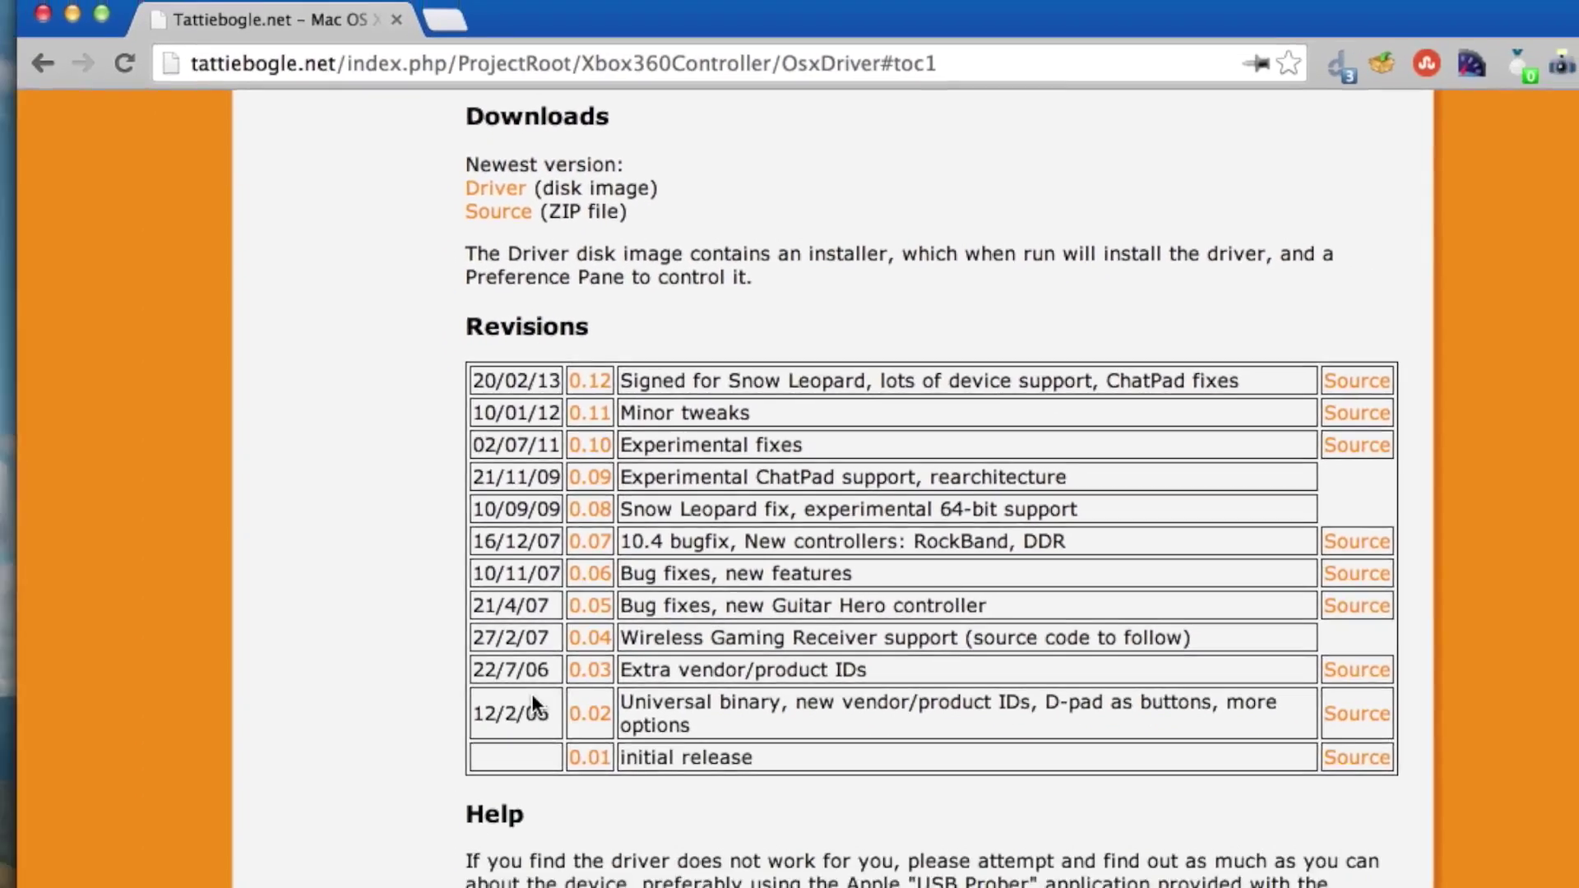
Open protophant.com in a new browser tab
key(ctrl+t)
text(protophant.com)
key(Return)
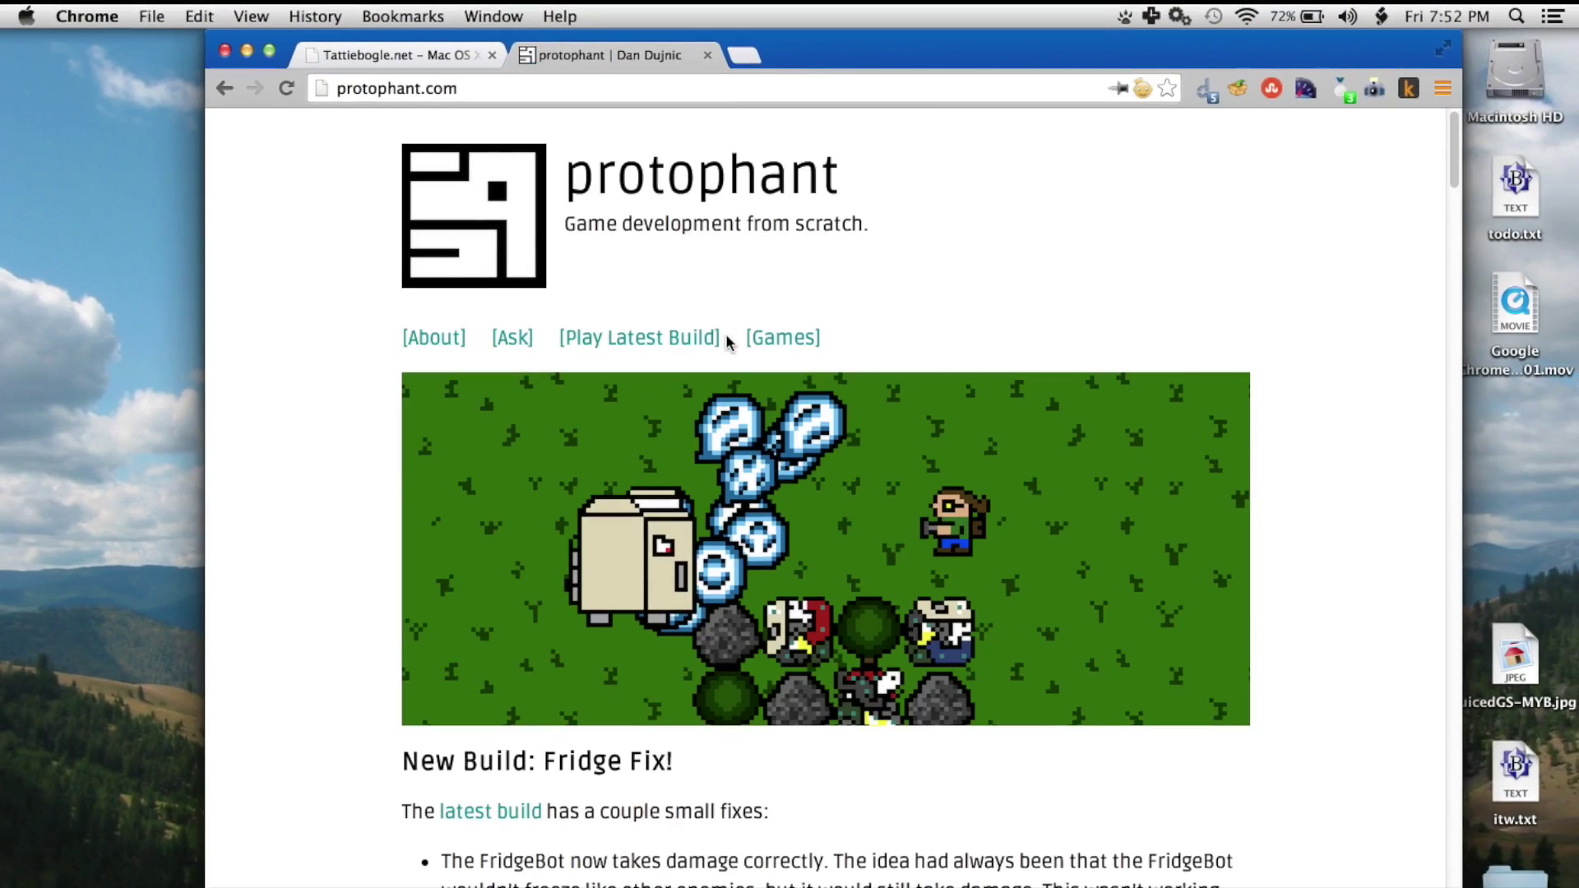
Skim the protophant posts, then open the latest Breakers Yard build and start a game with the first character
scroll(727, 343, down, 10)
scroll(725, 343, down, 20)
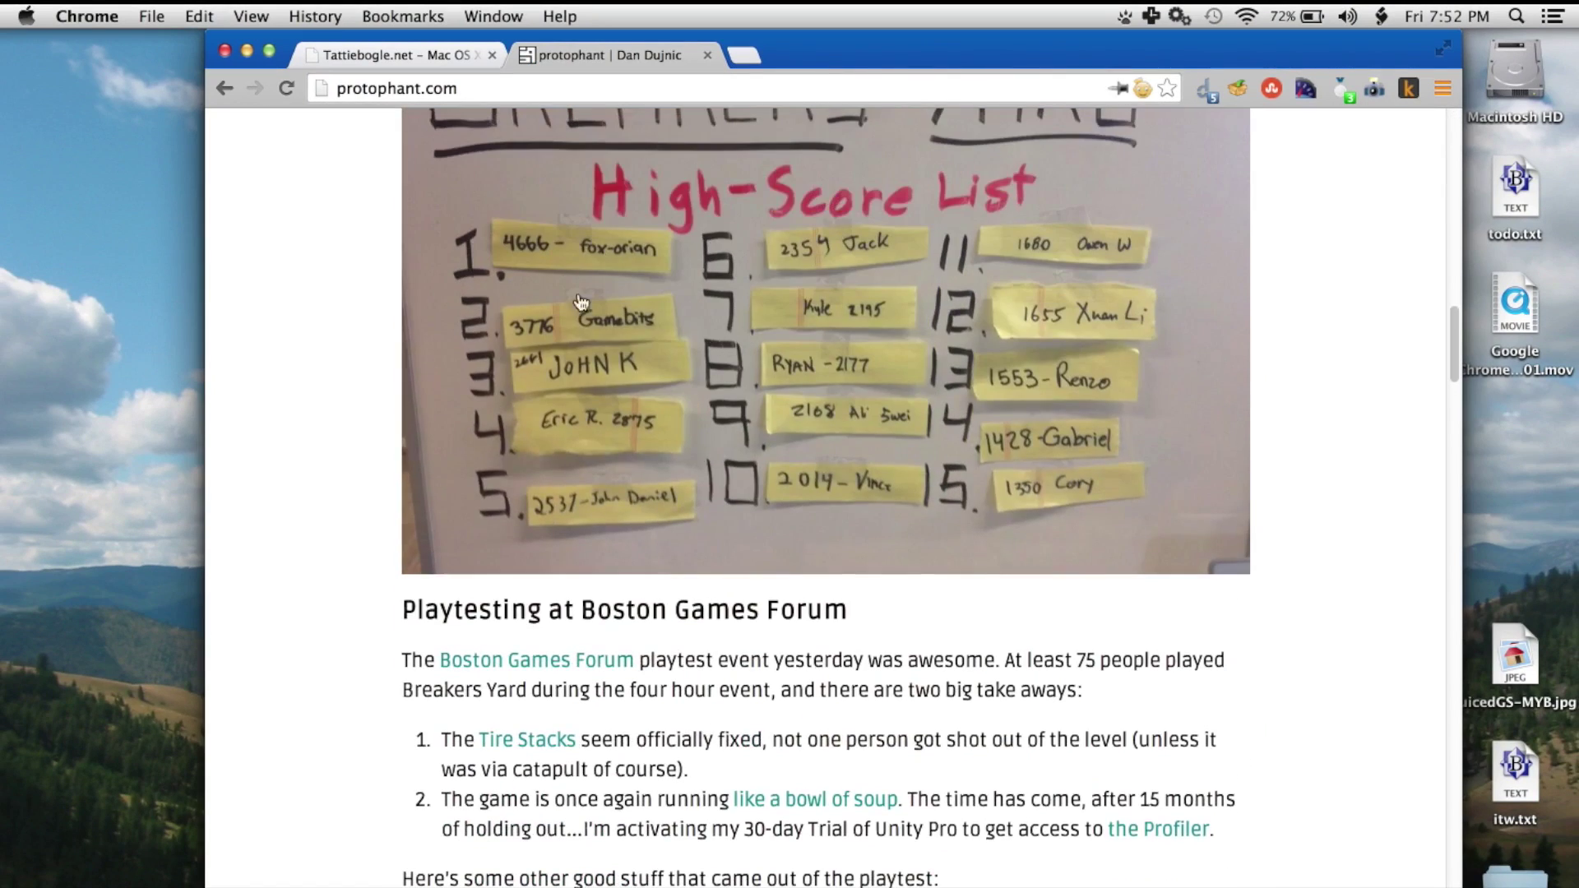
scroll(666, 476, down, 20)
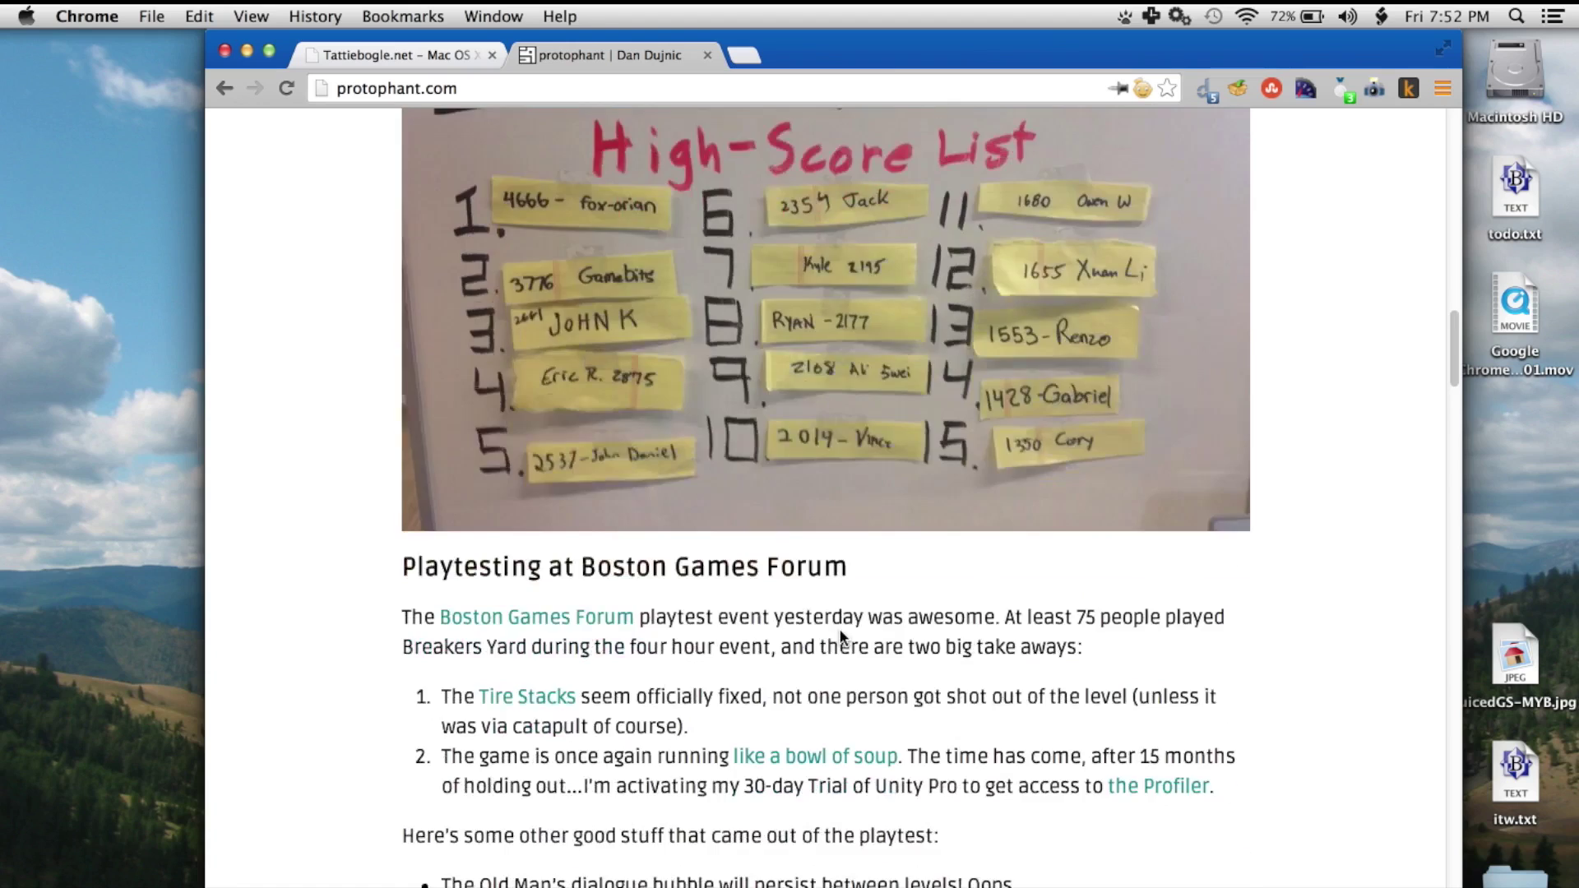
scroll(839, 638, down, 5)
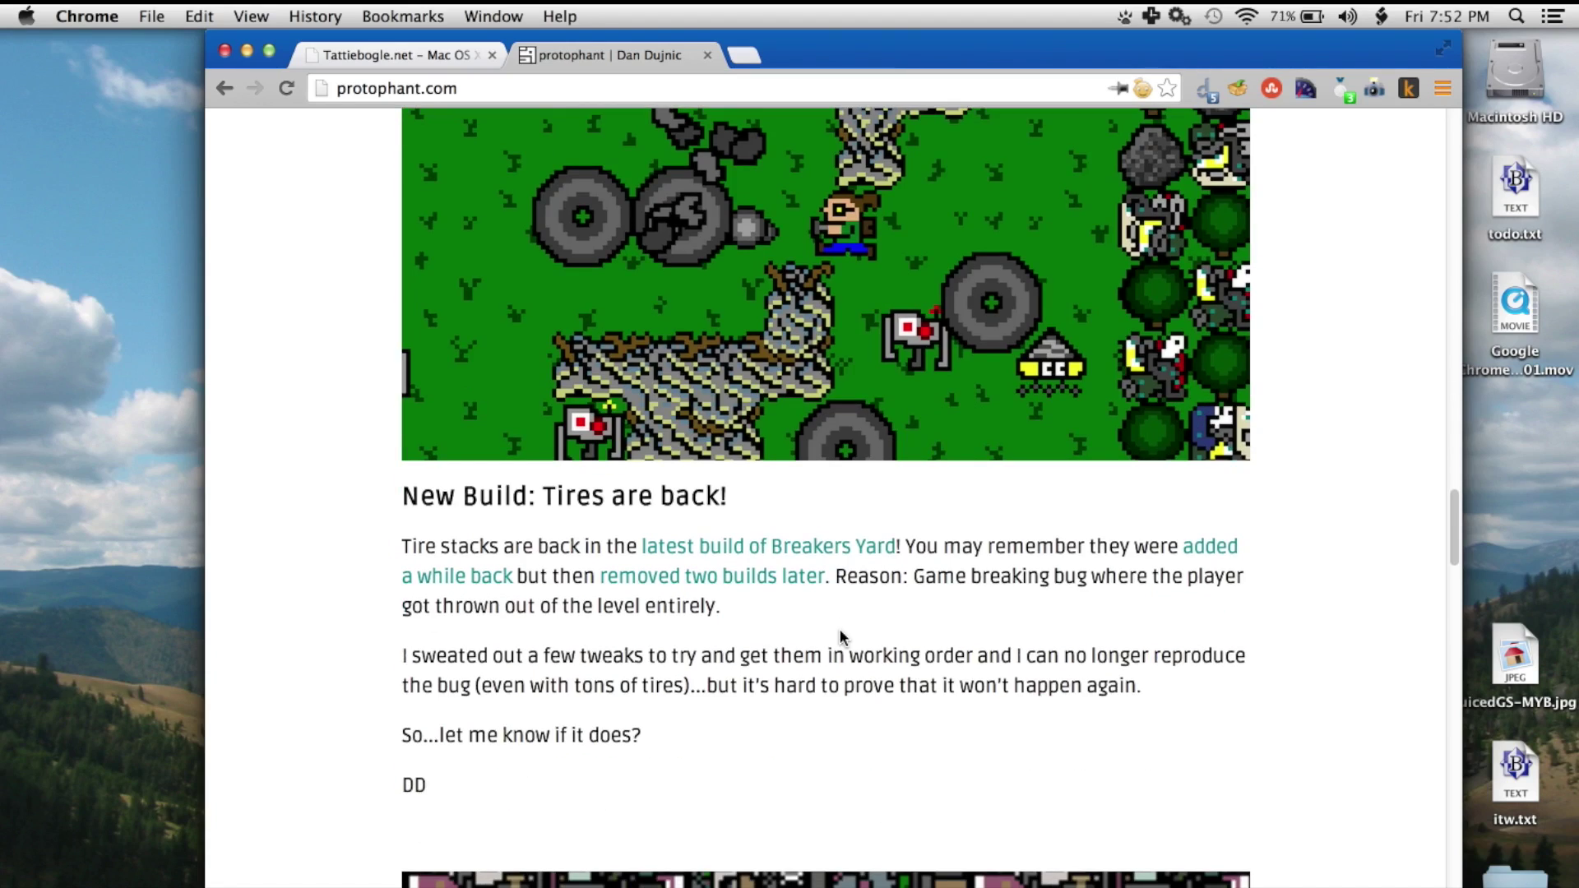
key(Home)
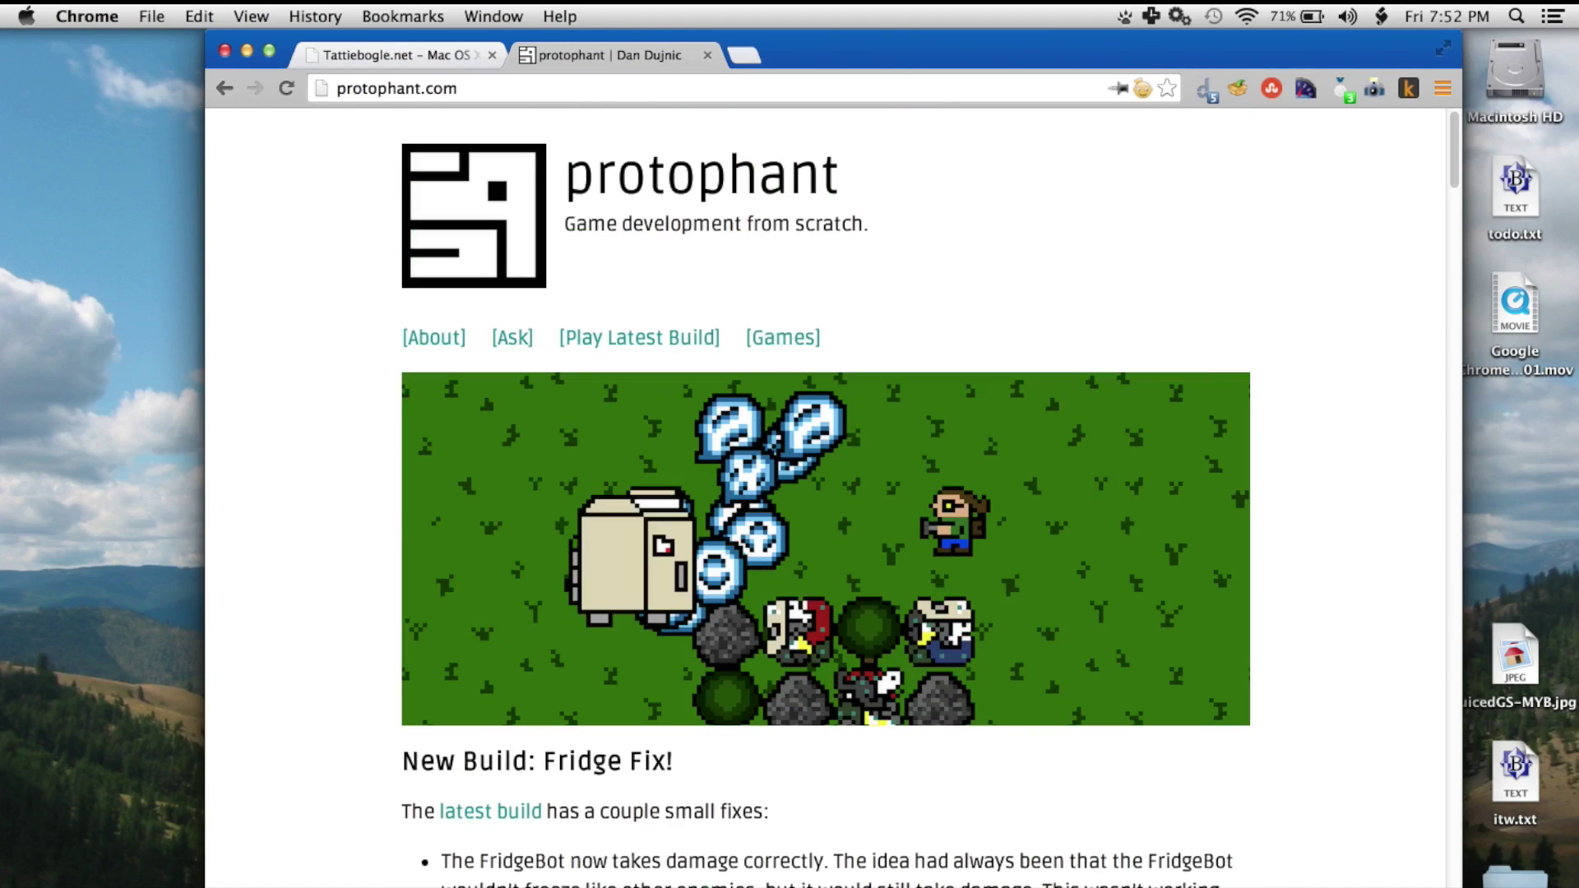
click(656, 338)
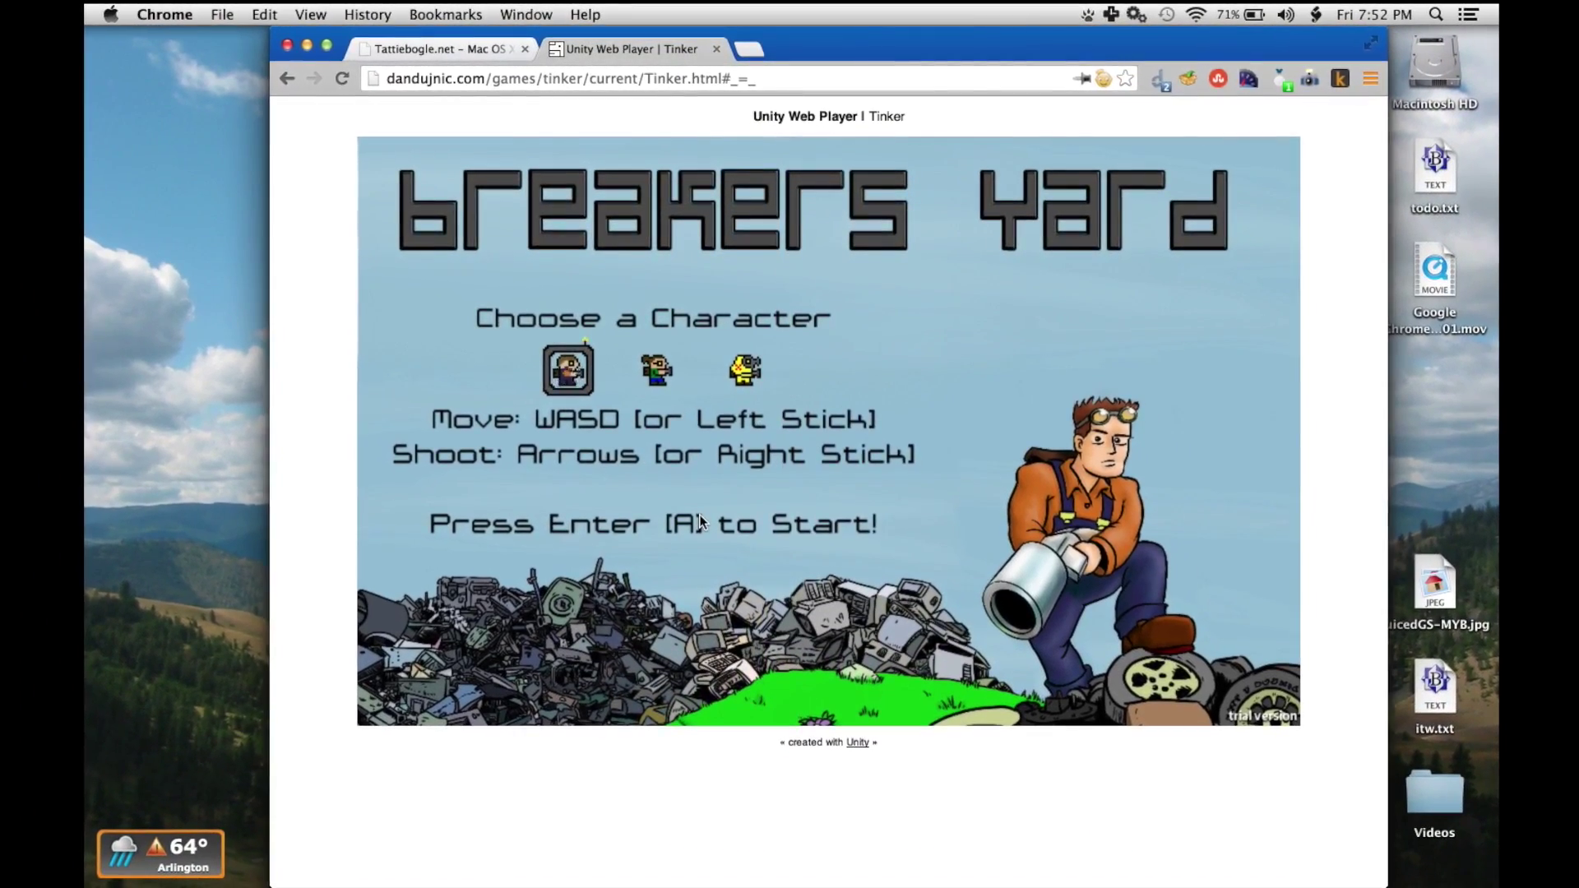
key(Return)
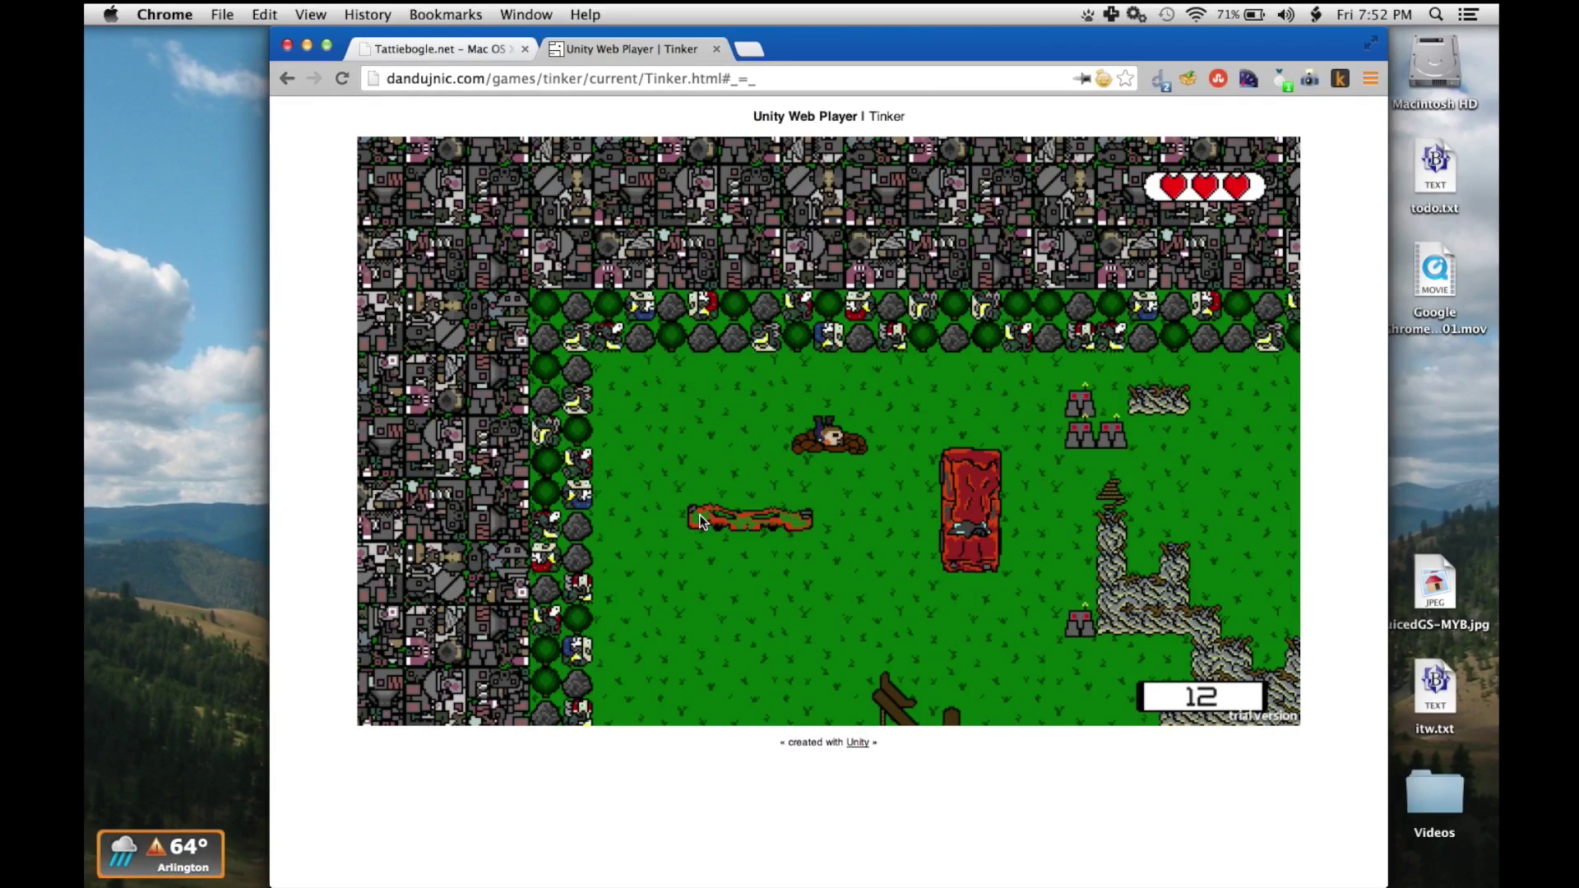
Play Breakers Yard by moving the character around the scrapyard and shooting, then close the game's tab
key(Left)
key(Down)
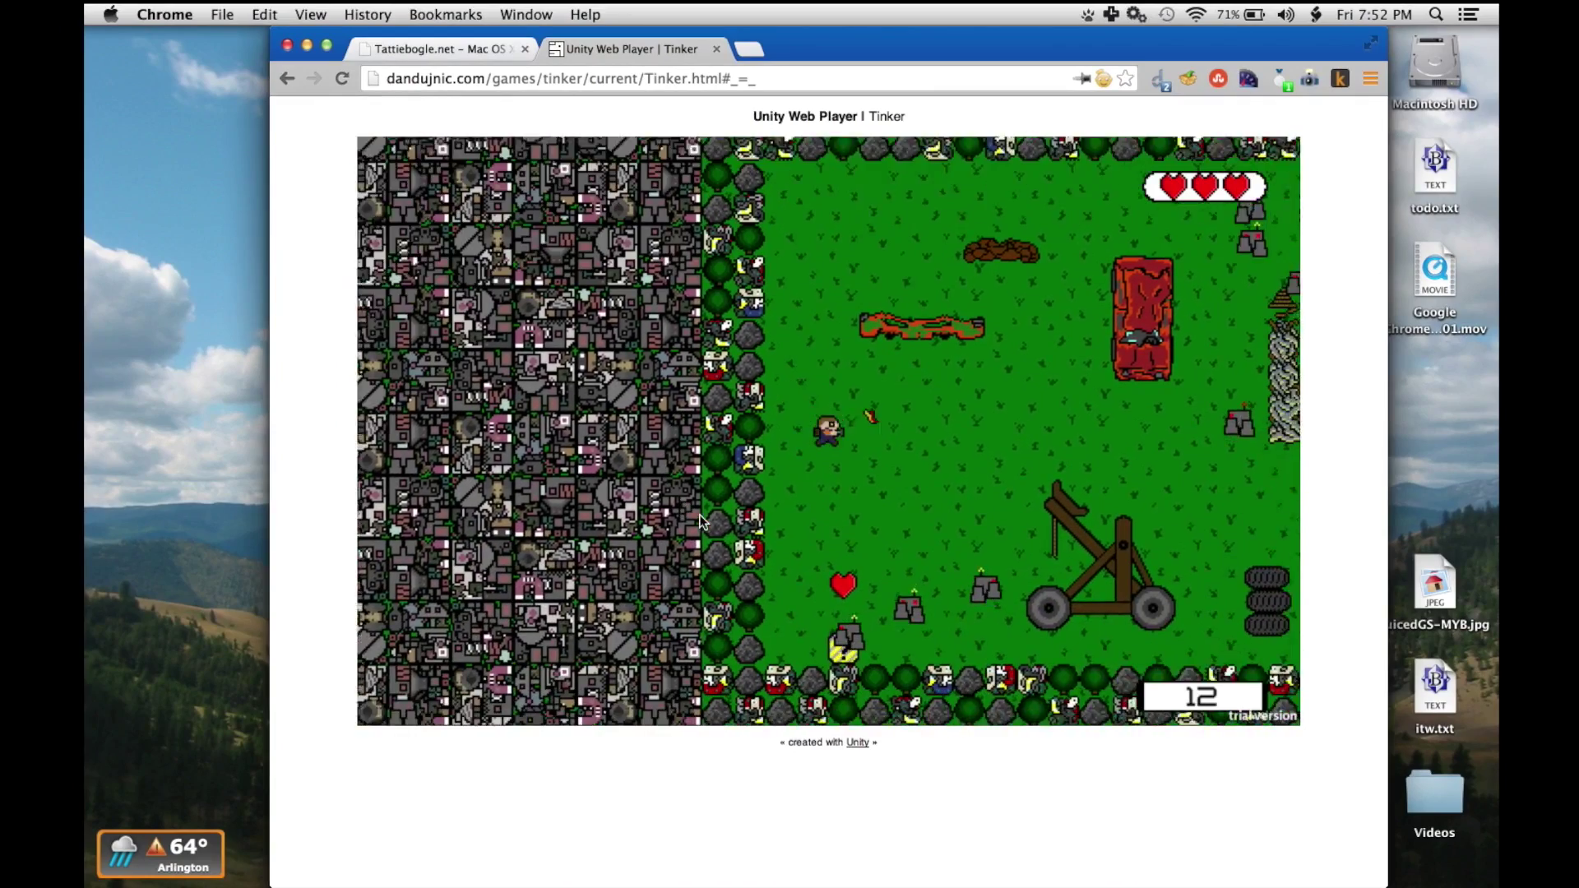
key(Up)
key(Left)
key(Right)
key(Down)
key(Left)
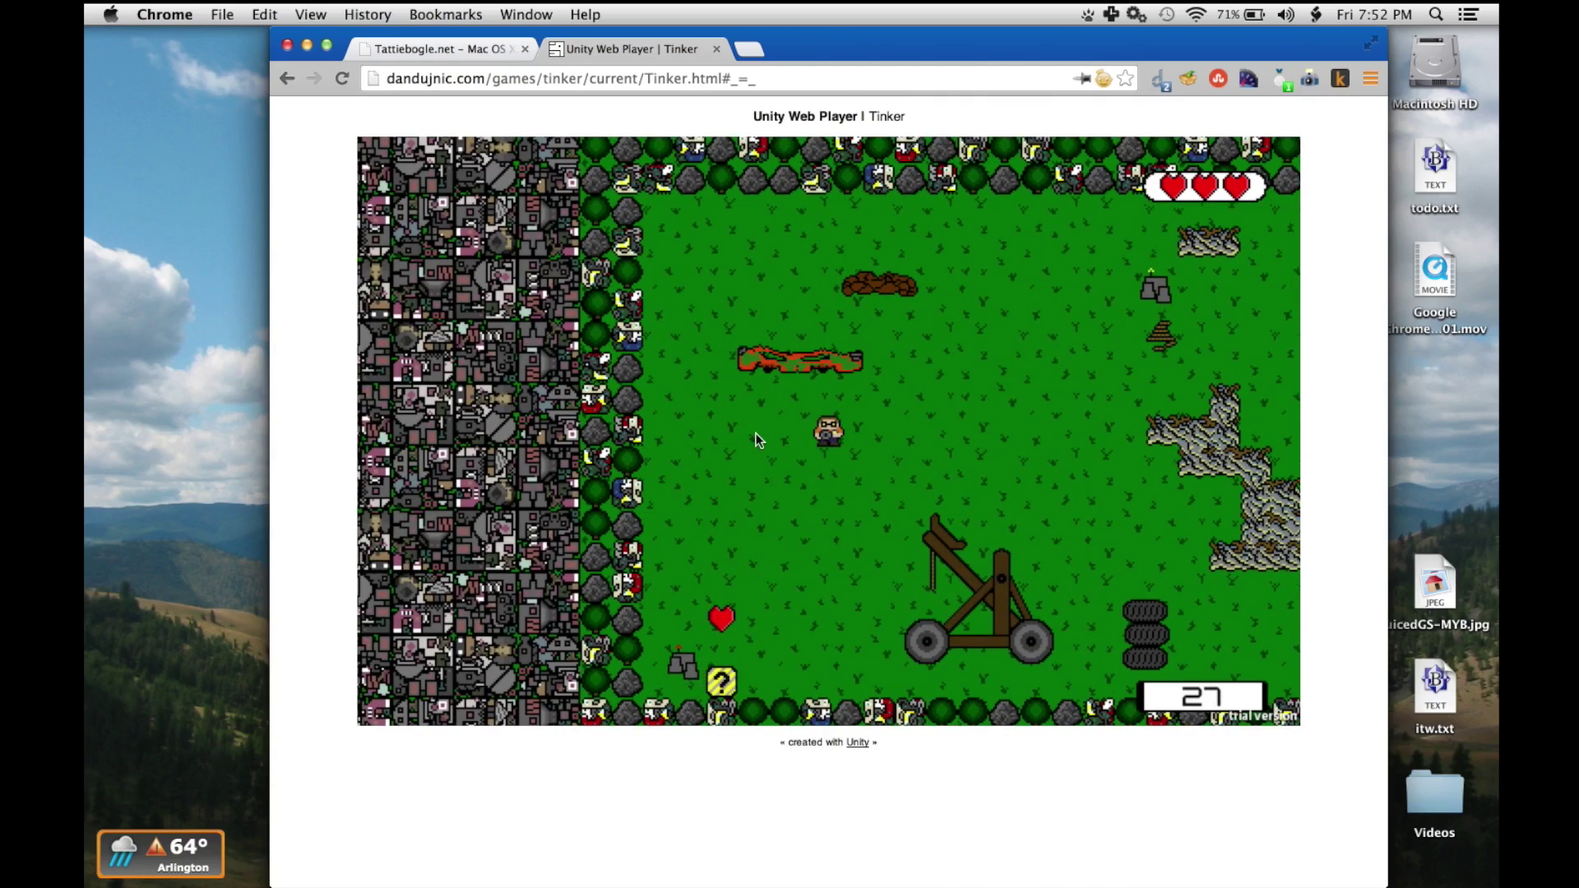
key(super+w)
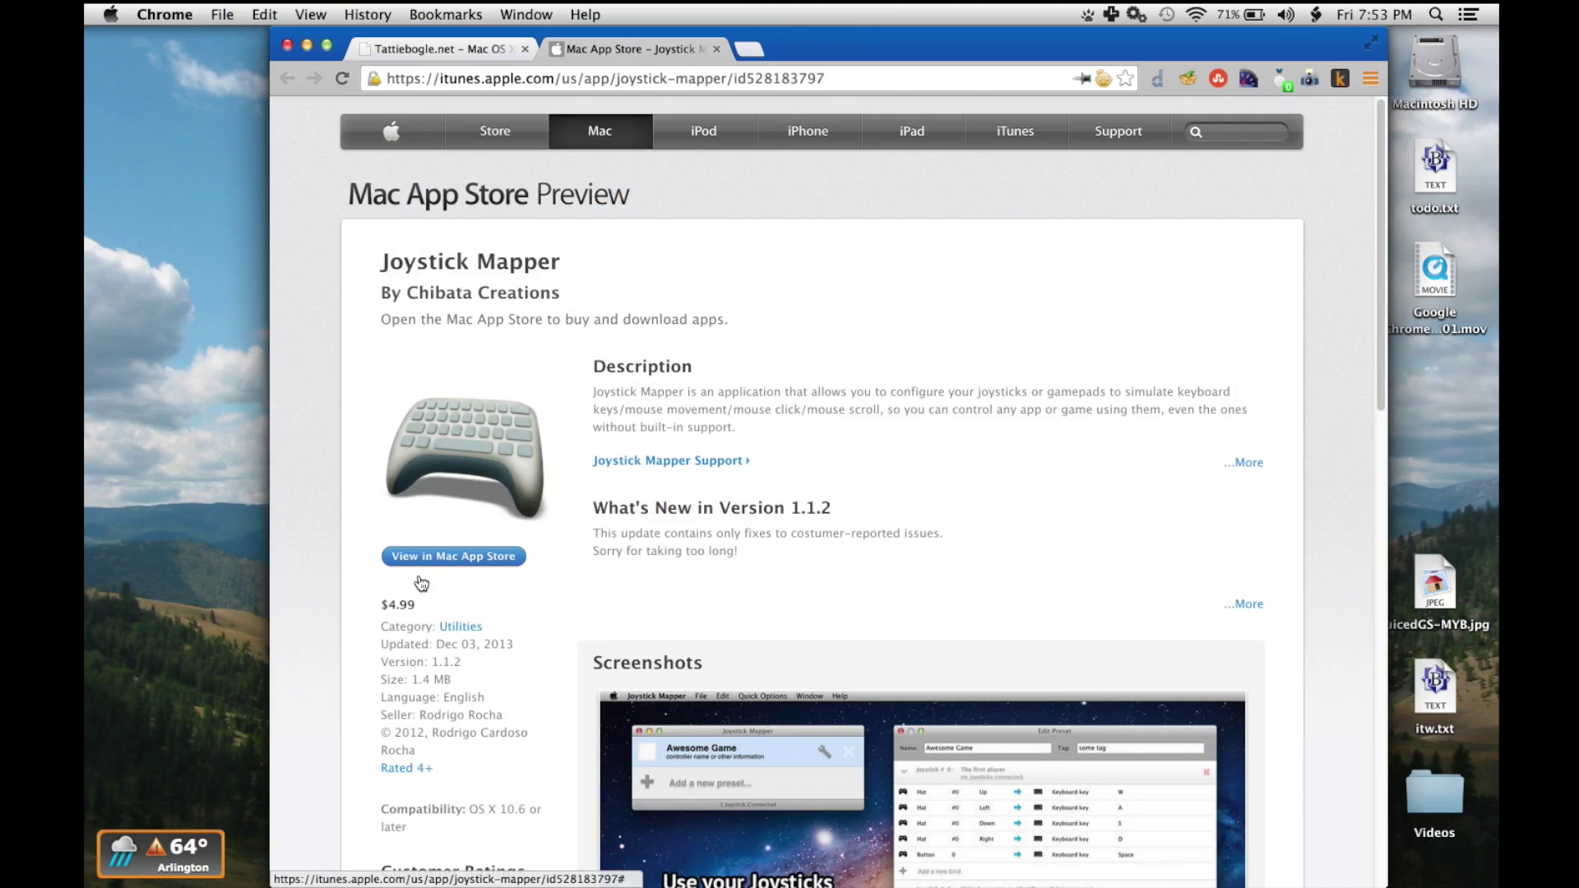
Look over the Joystick Mapper page's description, screenshots and customer reviews in the Mac App Store Preview
scroll(717, 504, down, 5)
scroll(1243, 477, down, 2)
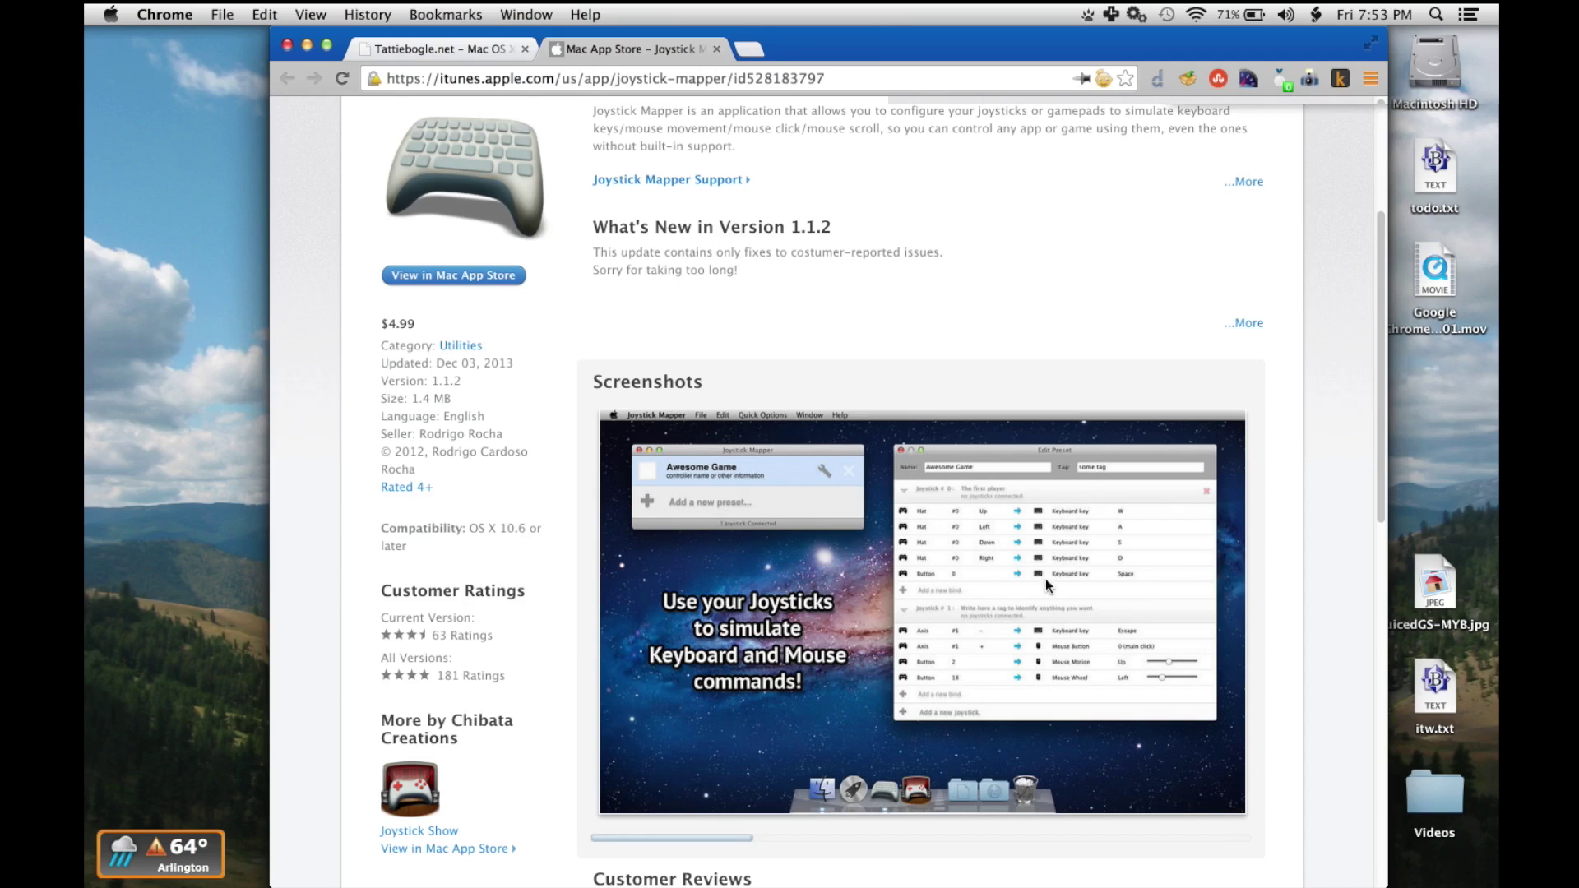
scroll(1208, 500, down, 10)
scroll(1207, 500, up, 15)
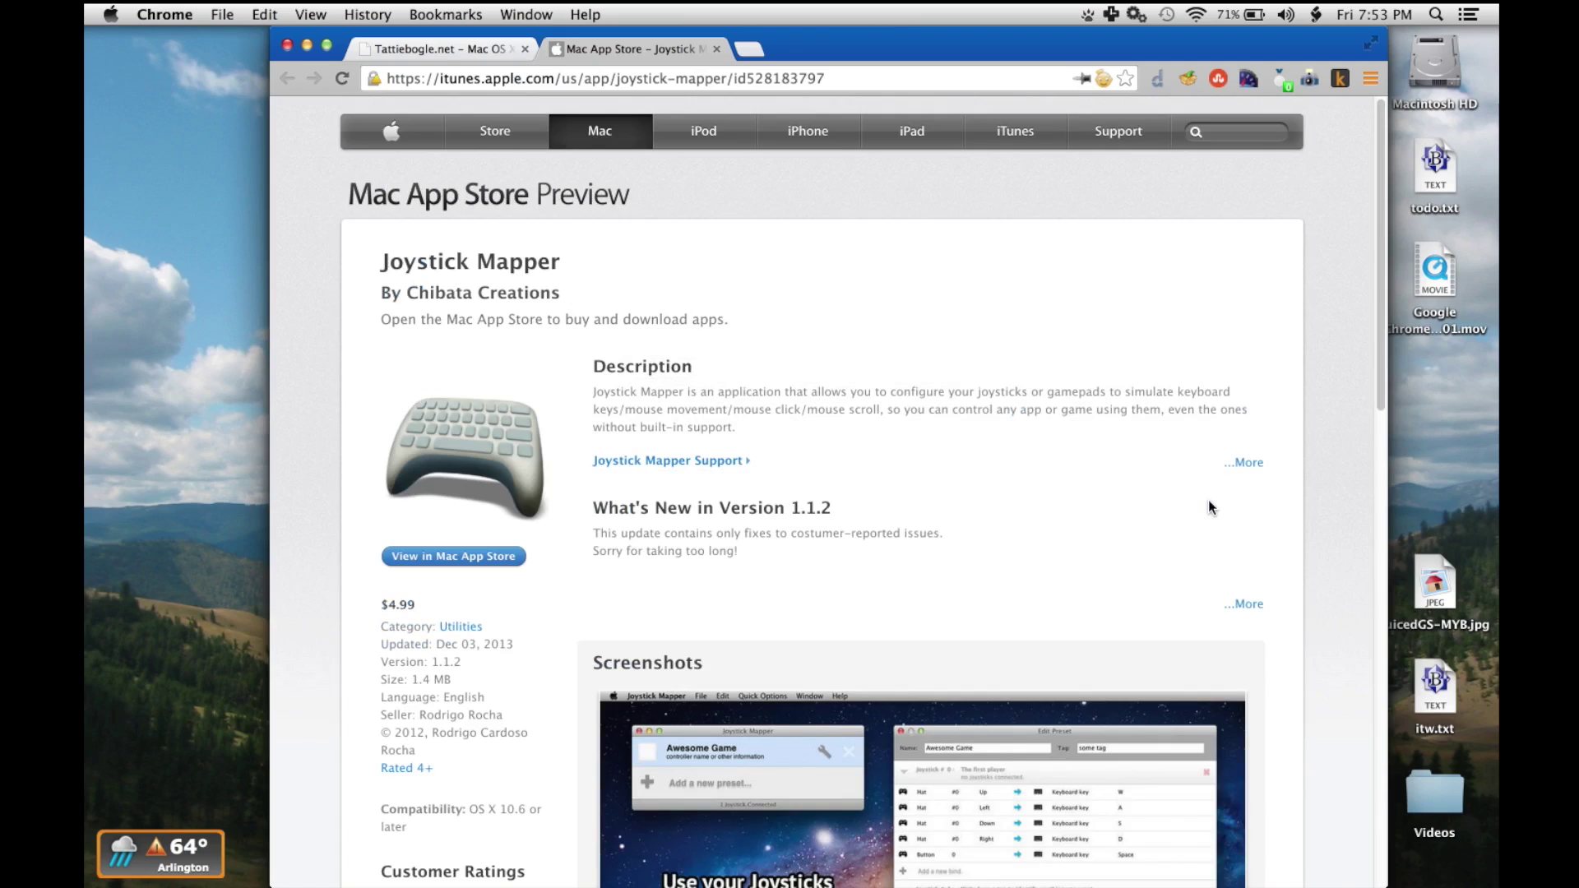
Open the Amazon product page for the Xbox 360 Wireless Gaming Receiver for Windows in another tab
key(super+shift+t)
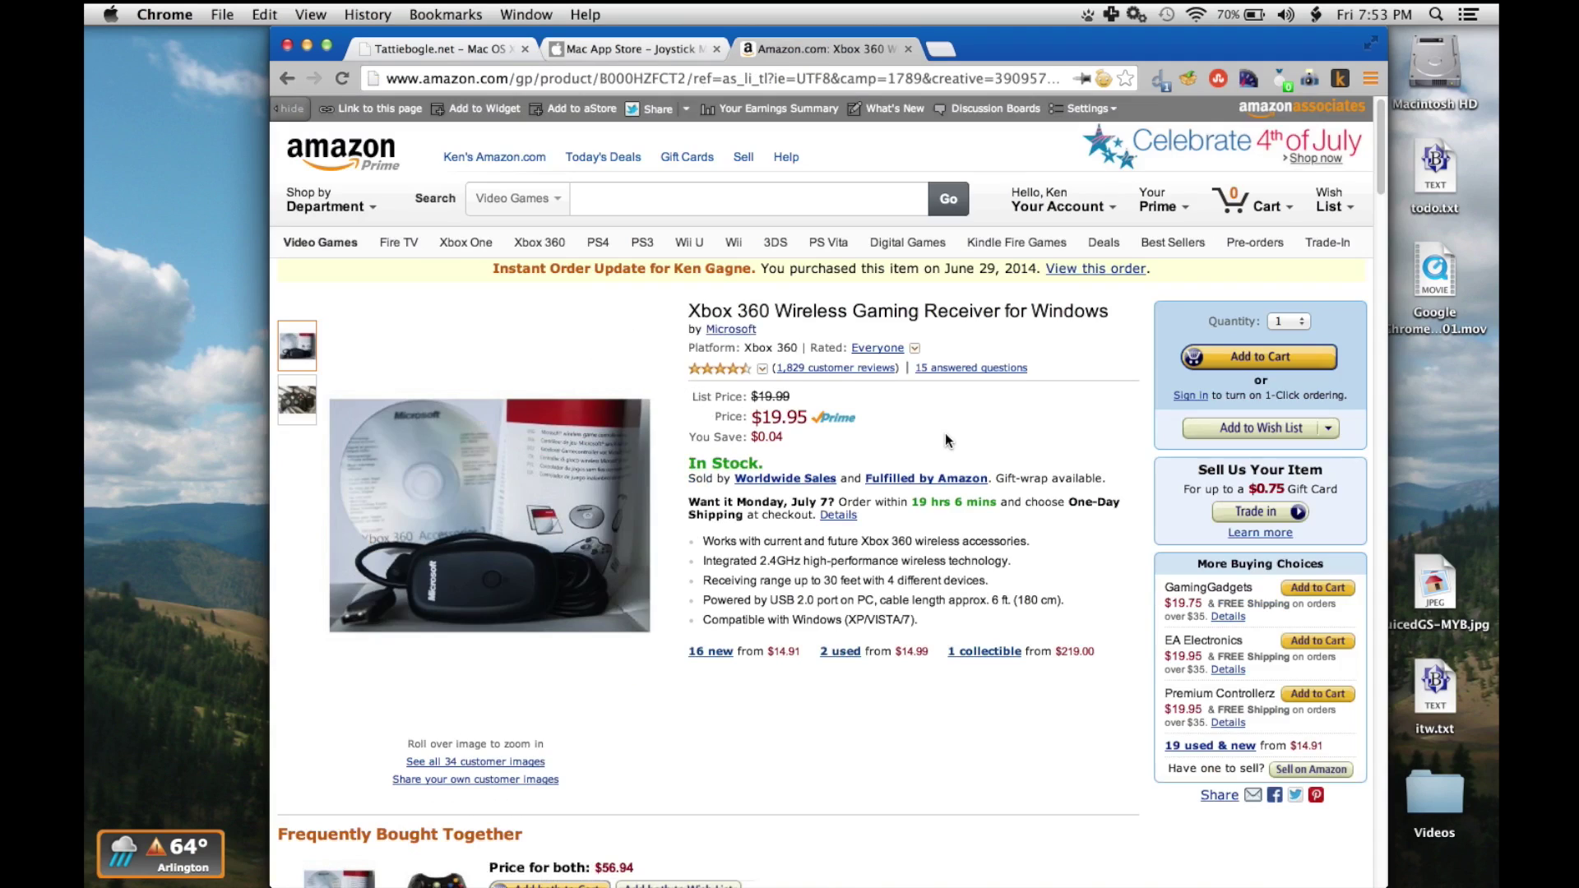